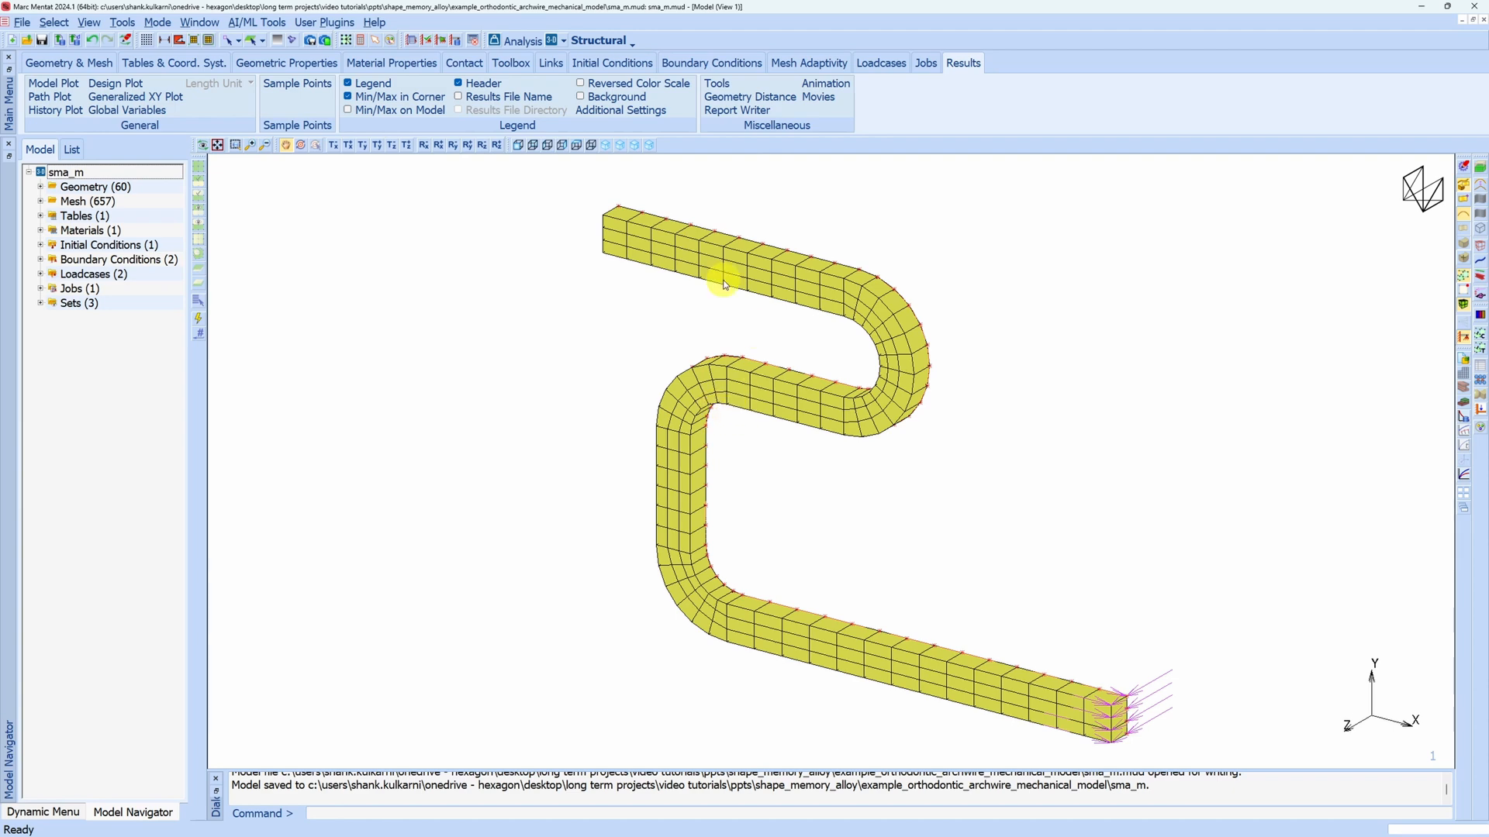
Filter the User's Guide for "shape memory" and review chapter e052 down to its Input Files section, closing the guide when done
click(373, 25)
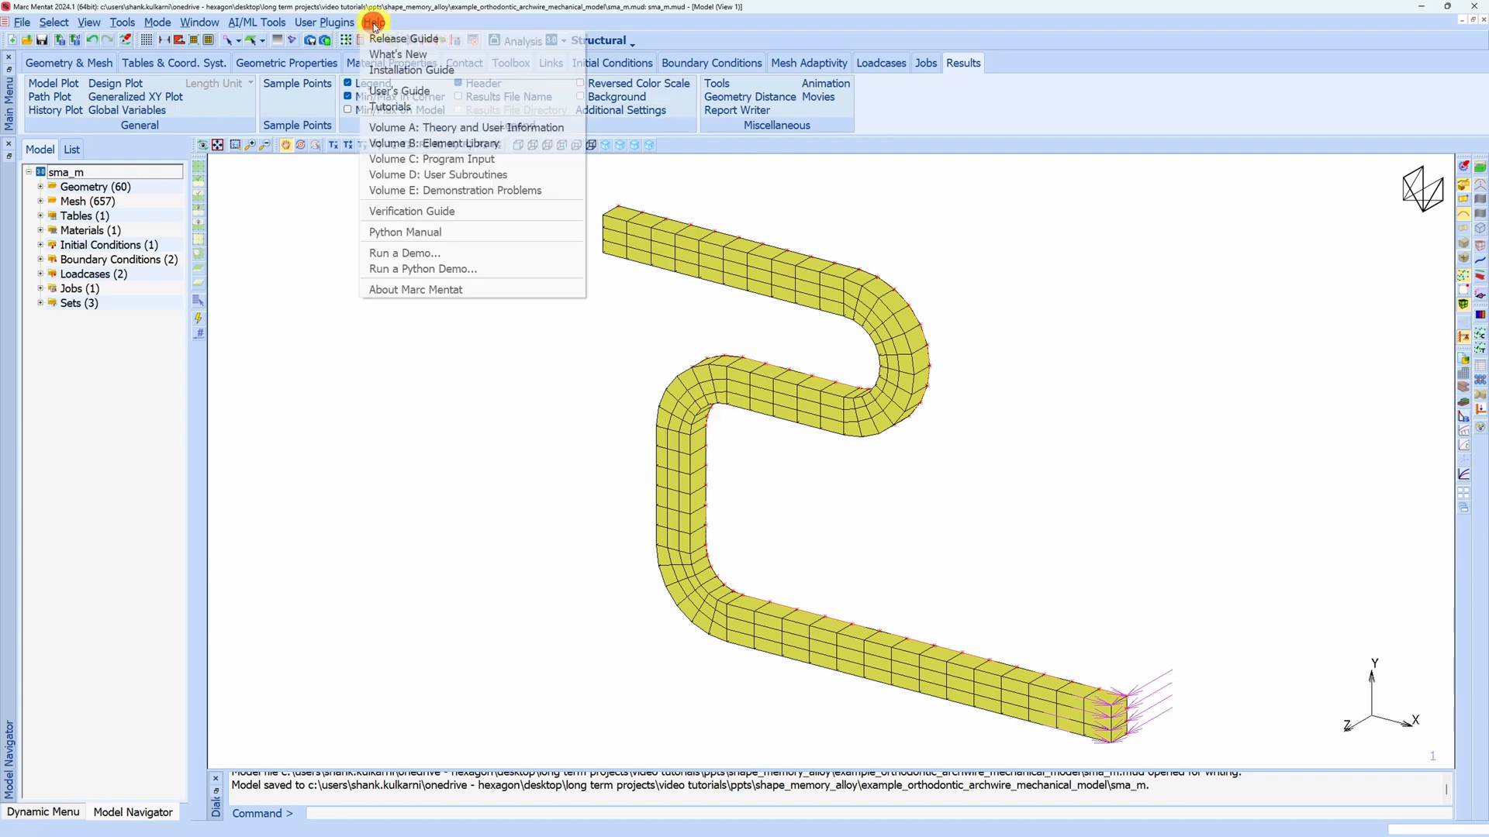
click(400, 91)
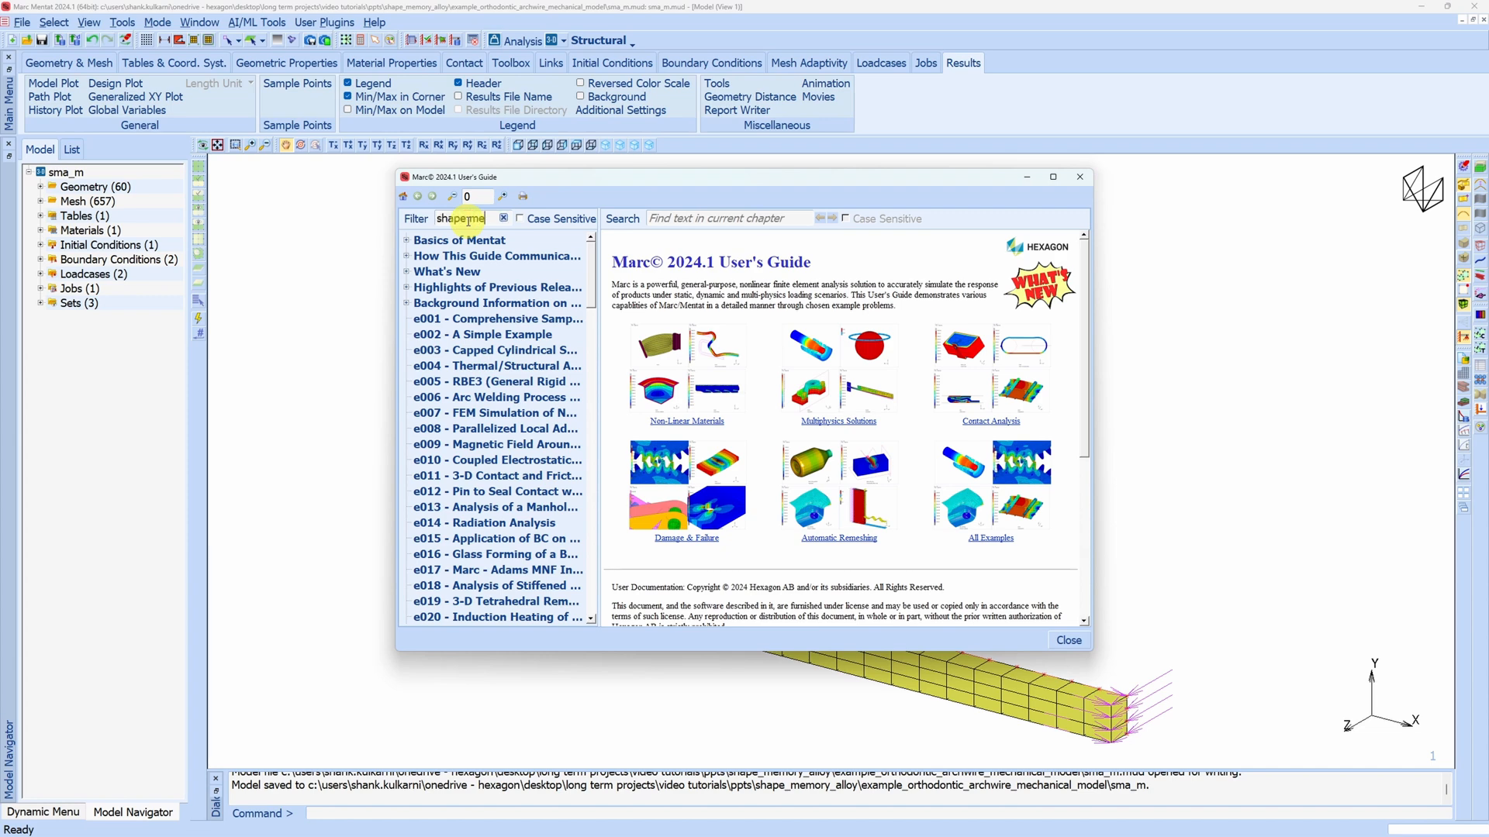
key(Return)
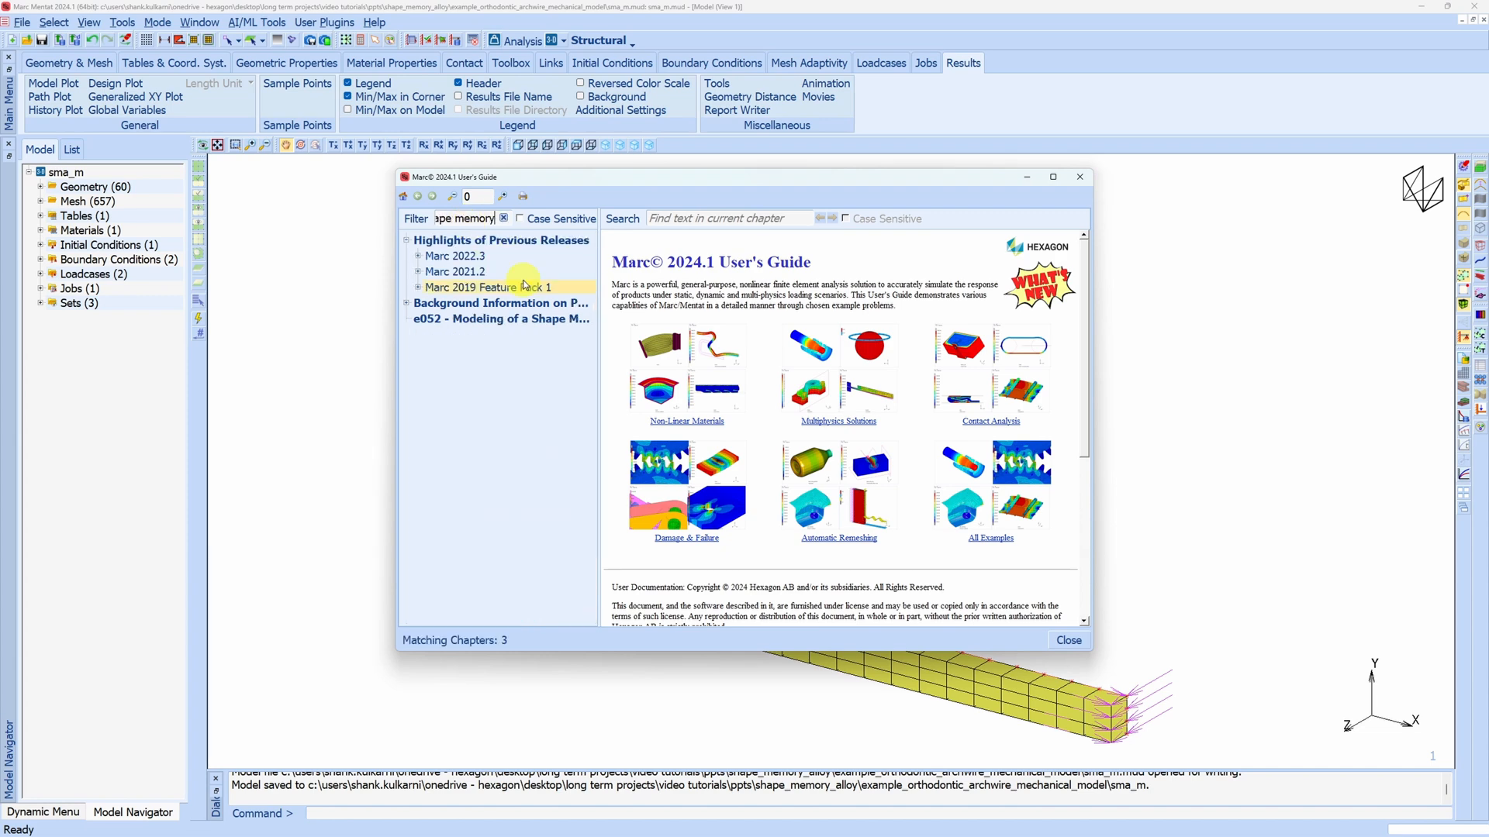
click(445, 320)
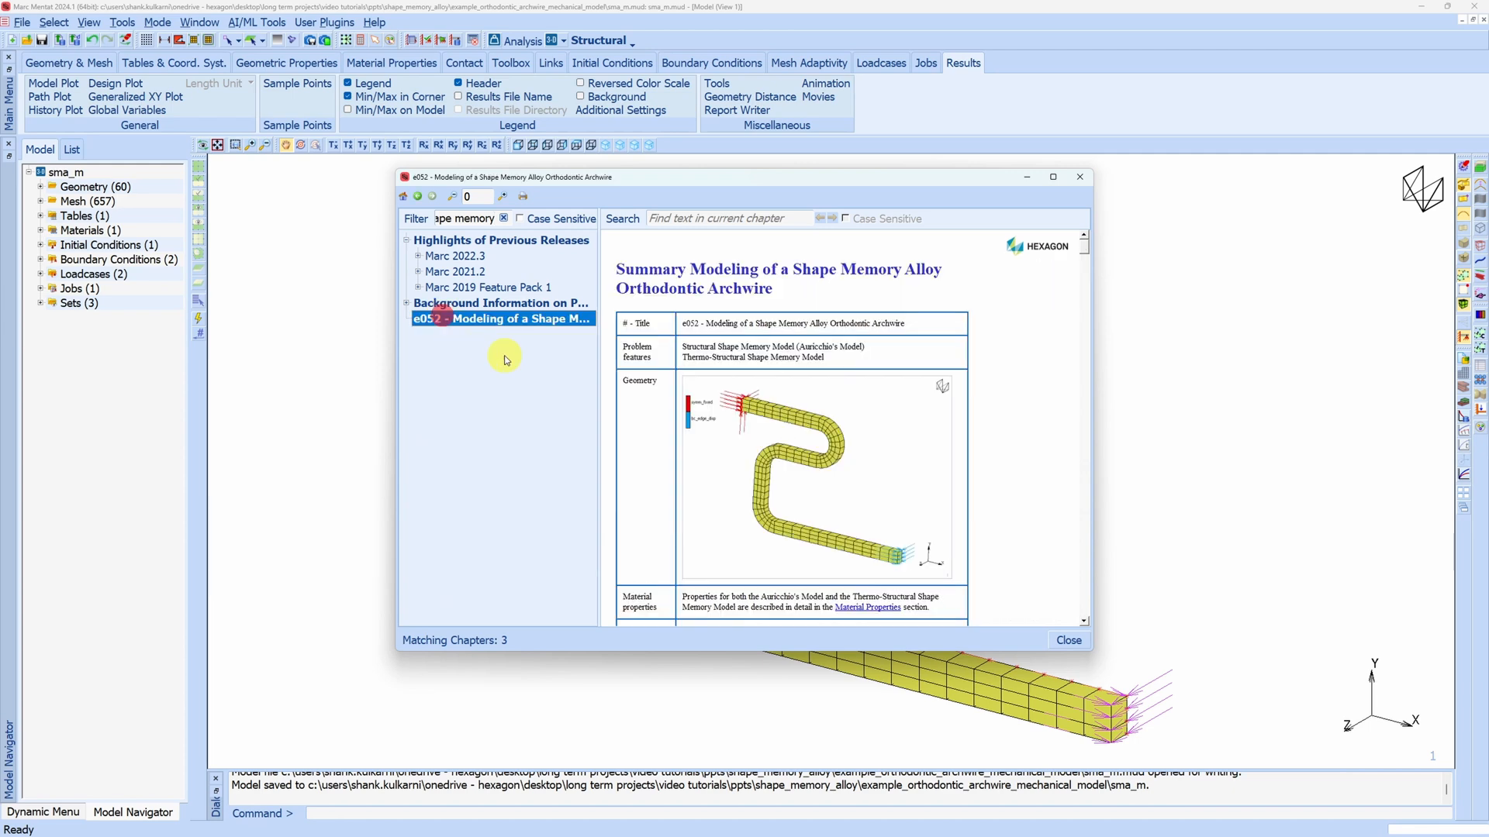
drag(1084, 246, 1084, 619)
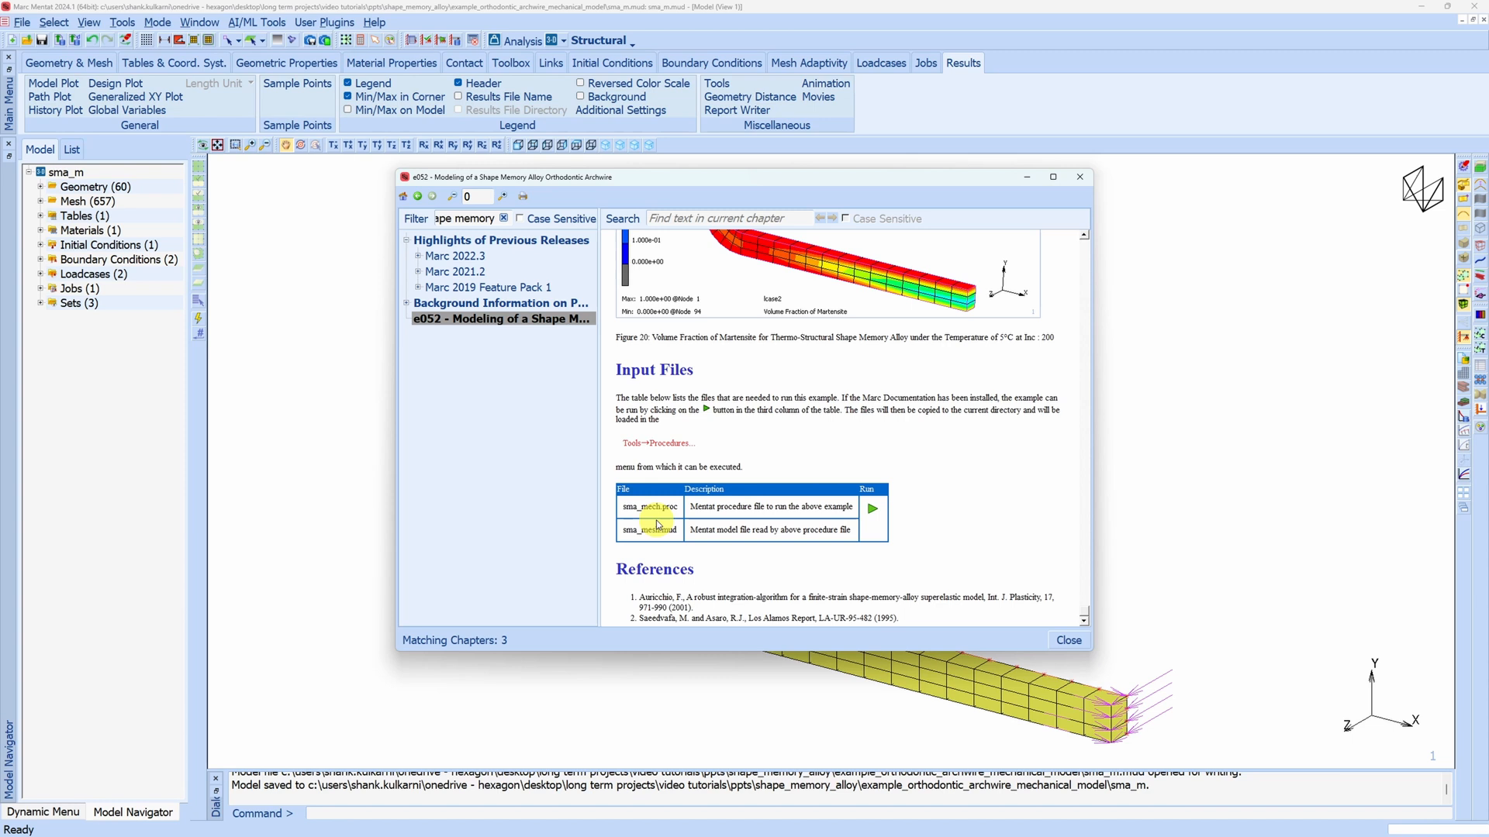
click(1080, 179)
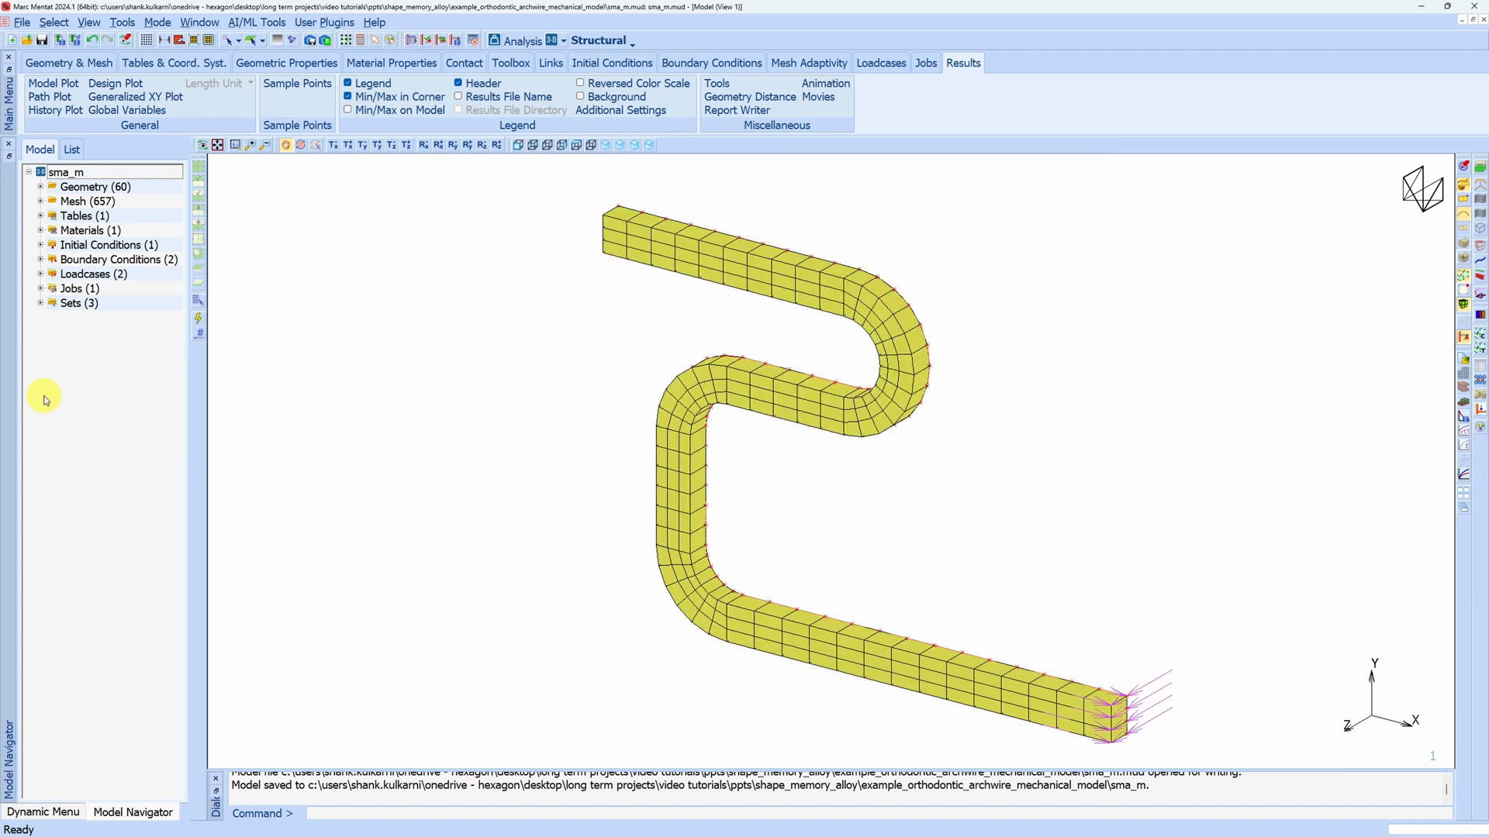
Expand all folders of the model tree and turn on identification of the boundary conditions on the archwire mesh
right_click(83, 364)
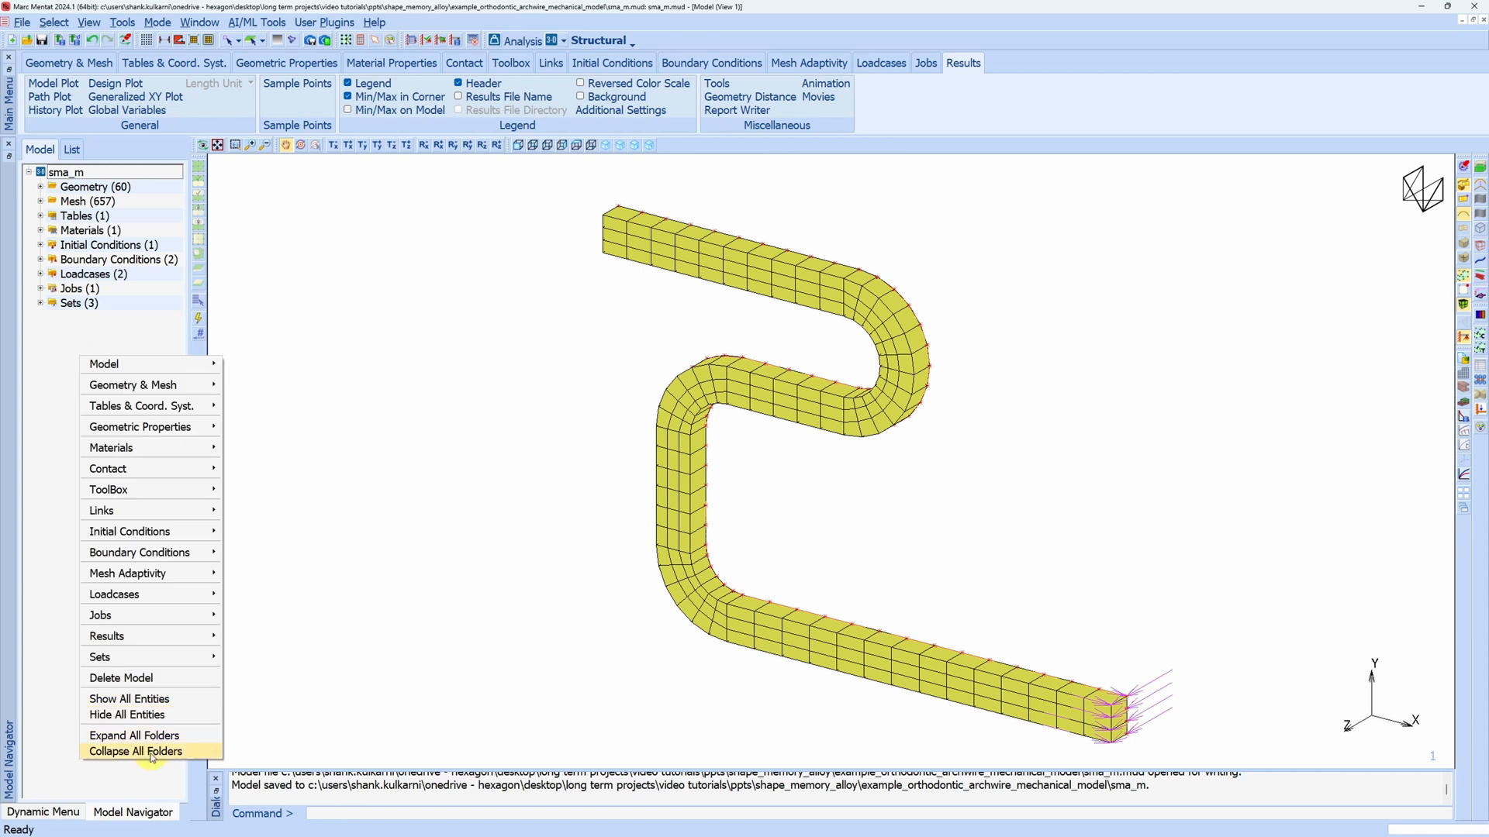
click(139, 735)
click(690, 63)
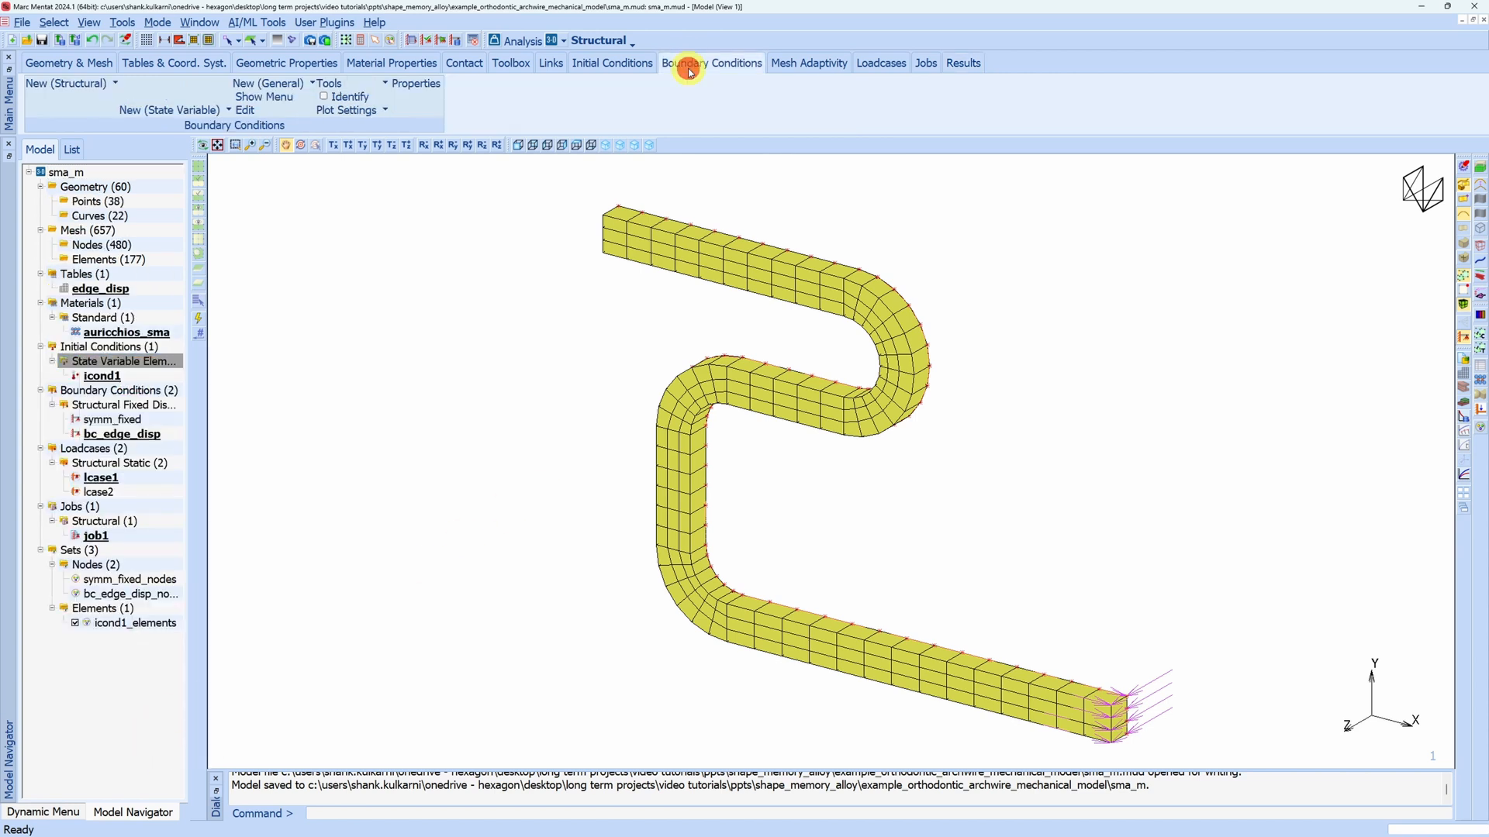
click(327, 98)
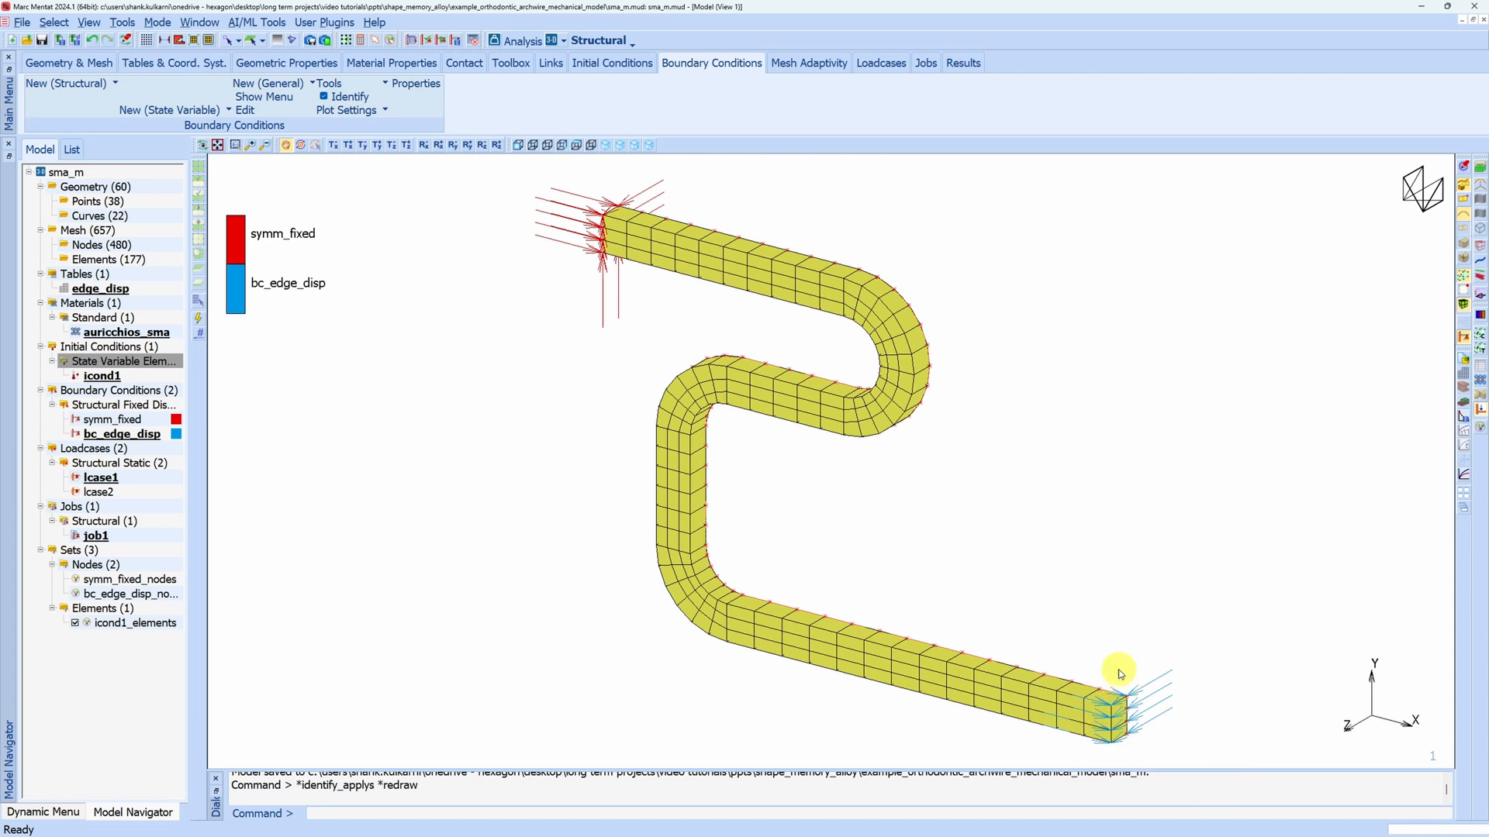
Inspect the bc_edge_disp displacement settings and its edge_disp table curve, and return to the model view
double_click(116, 434)
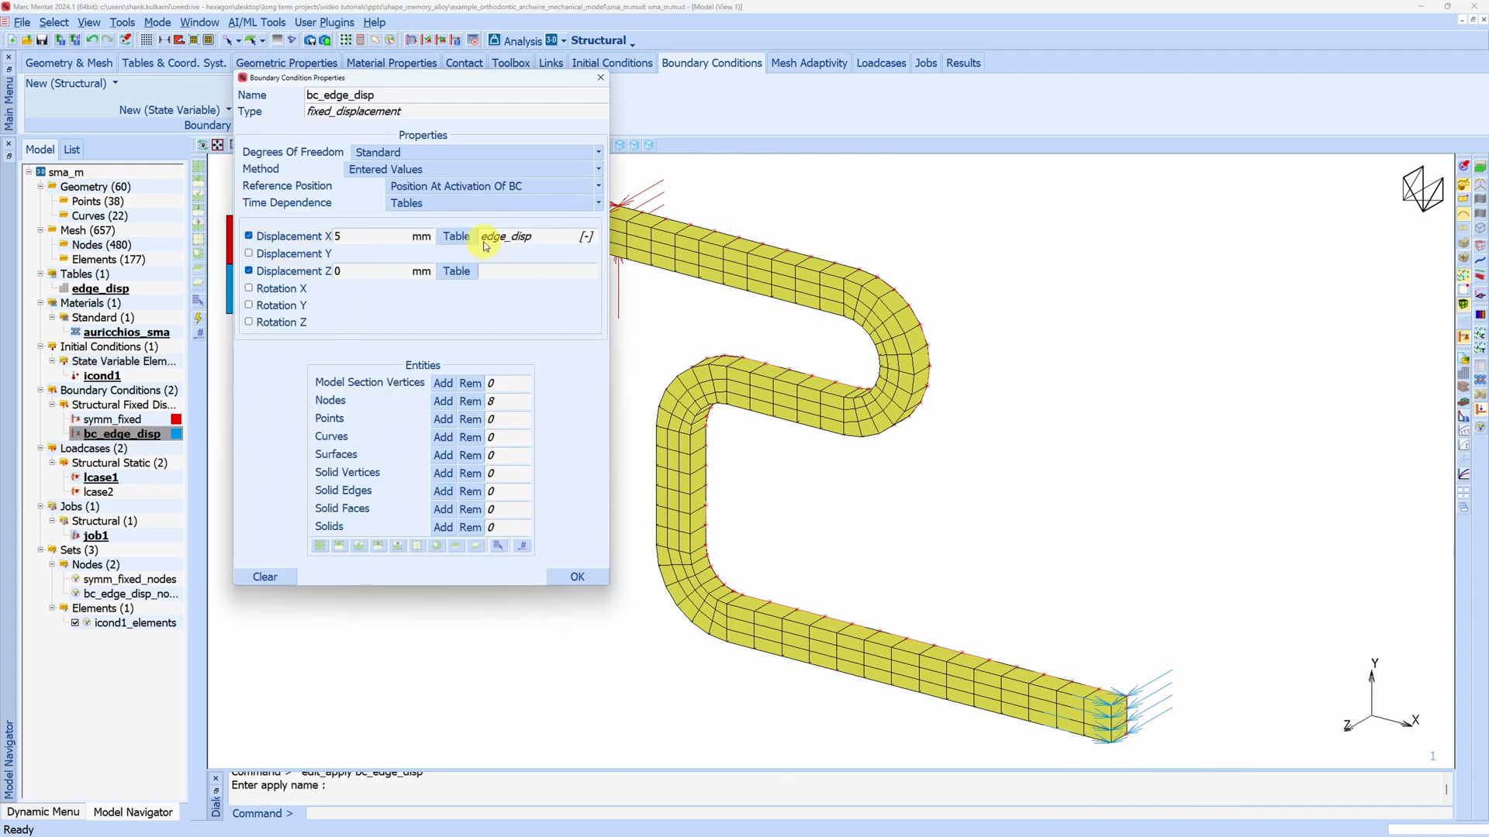
double_click(92, 294)
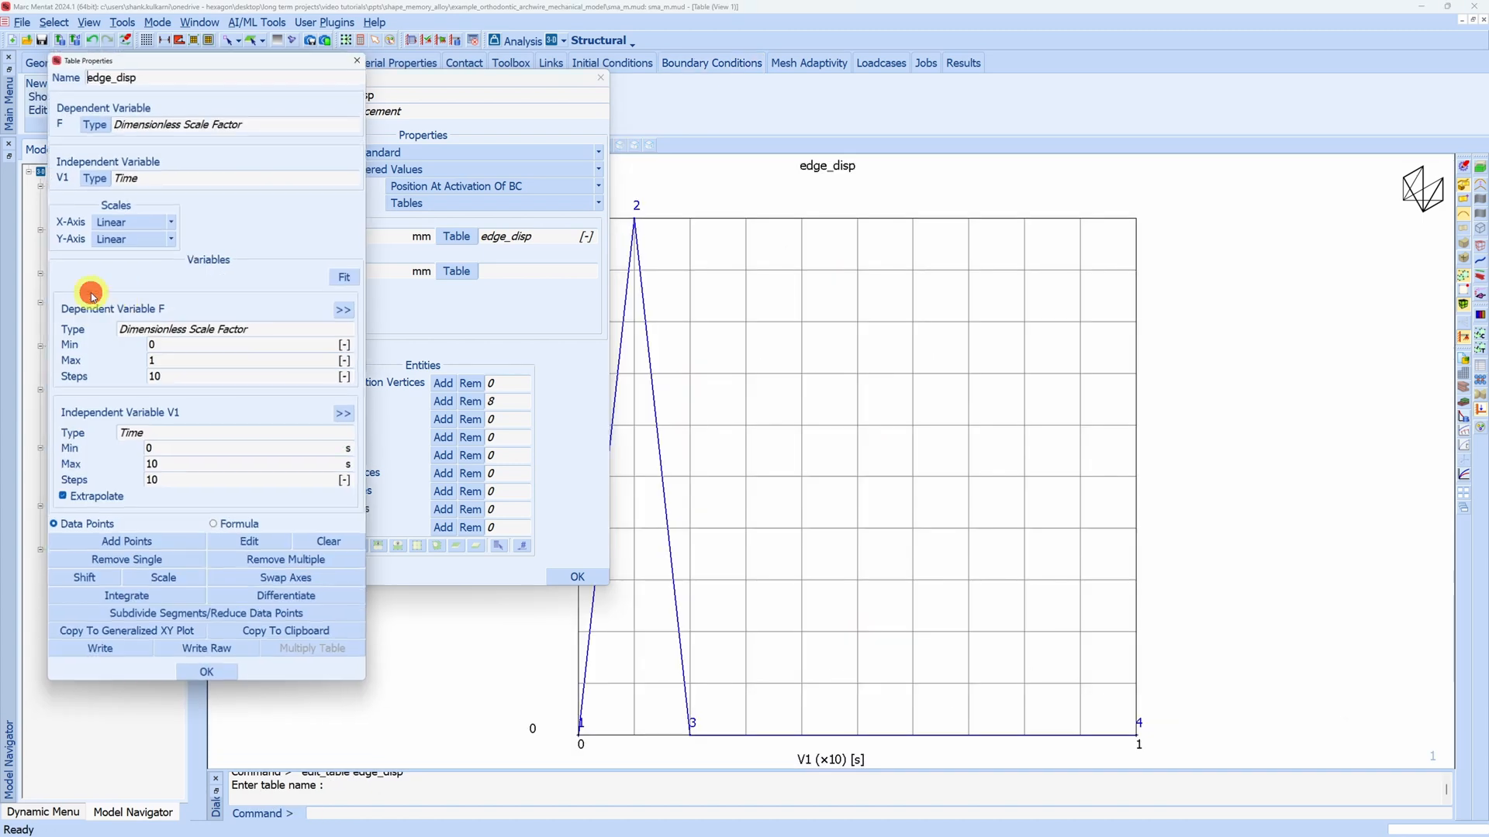
click(600, 78)
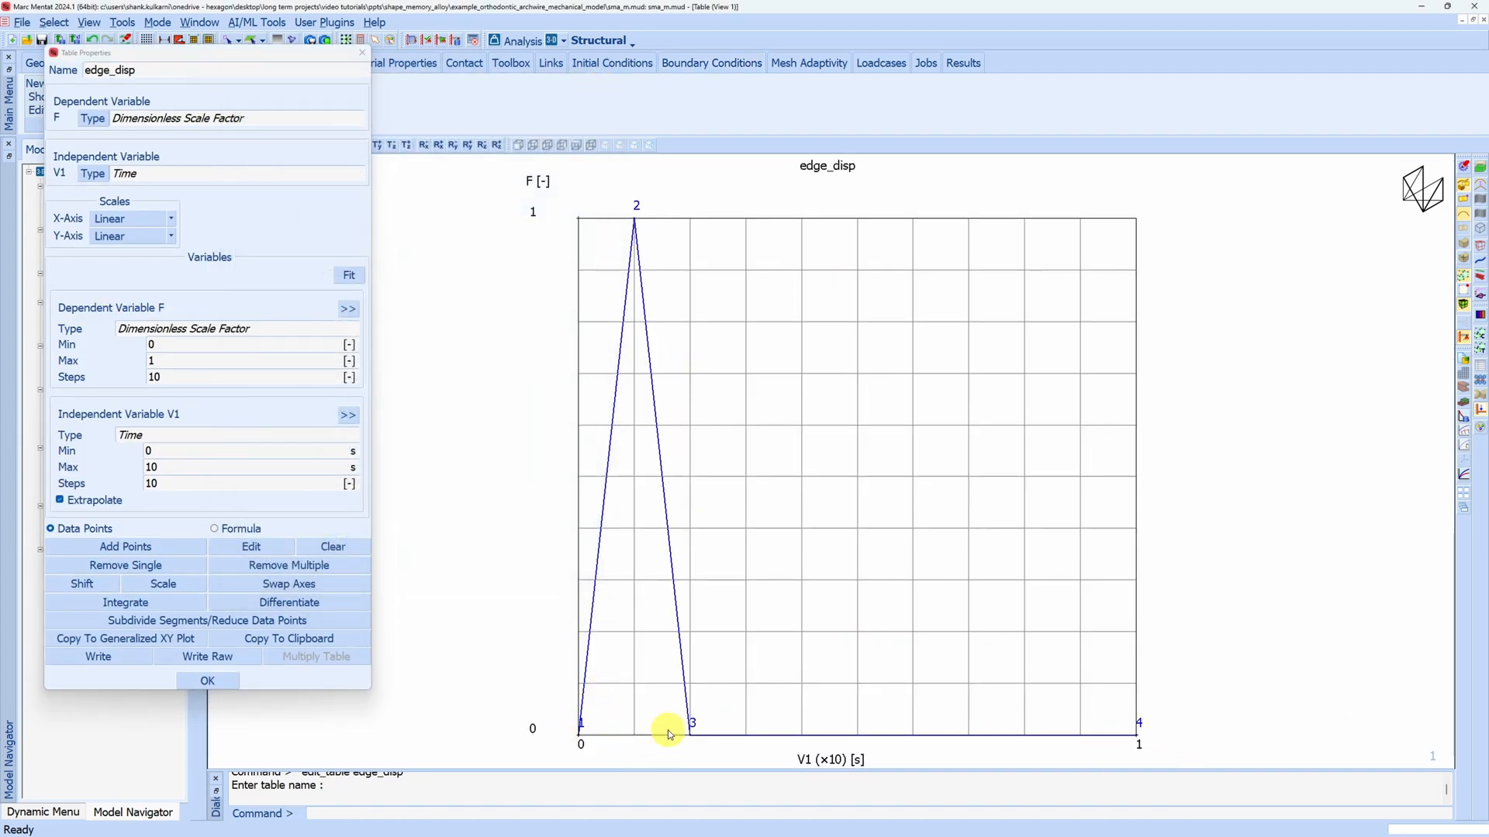
click(362, 52)
click(200, 22)
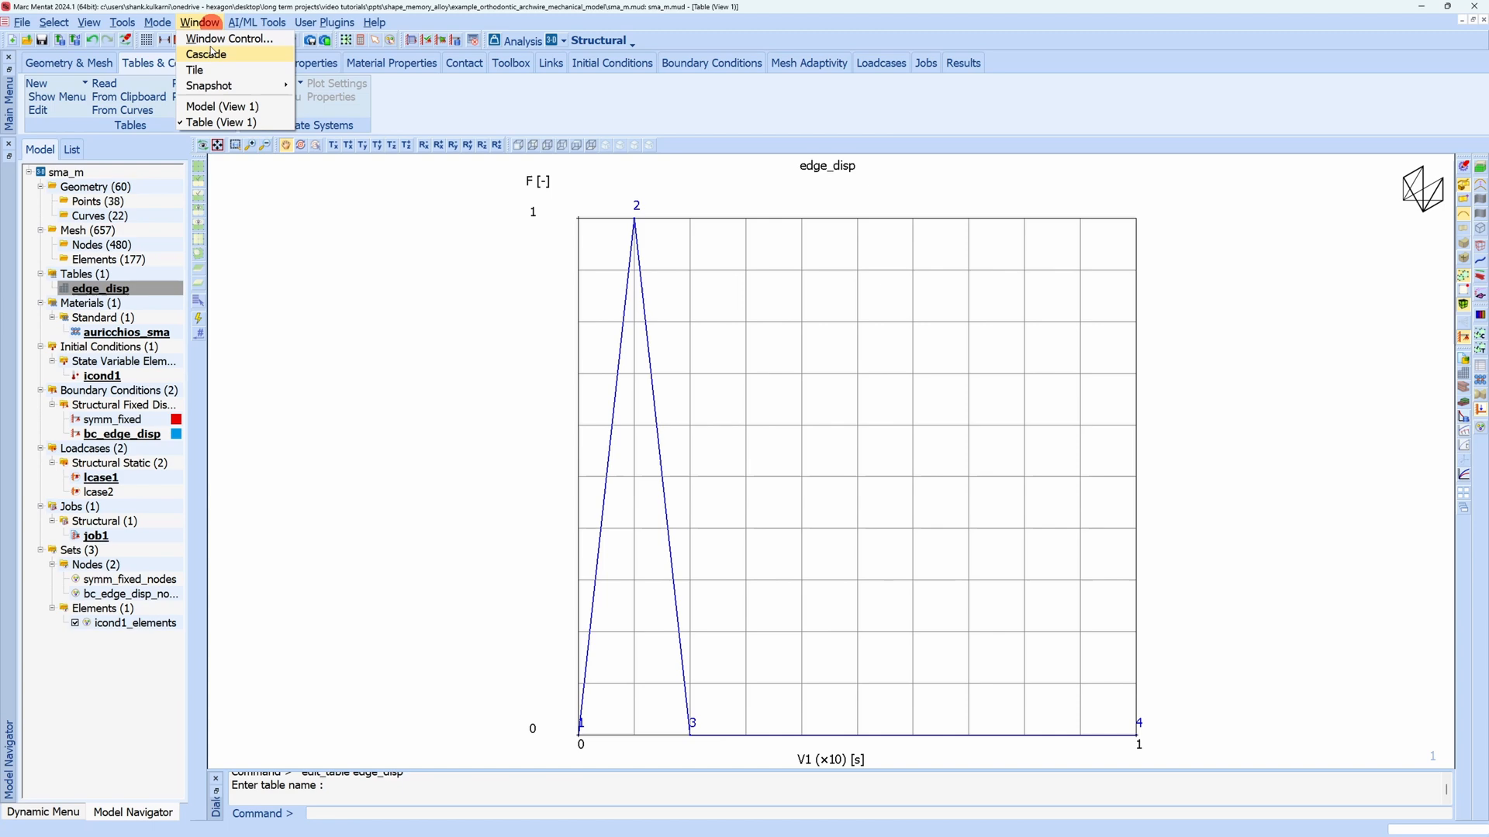
click(222, 106)
Check the temperature of initial condition icond1 and open the properties of material auricchios_sma
double_click(109, 377)
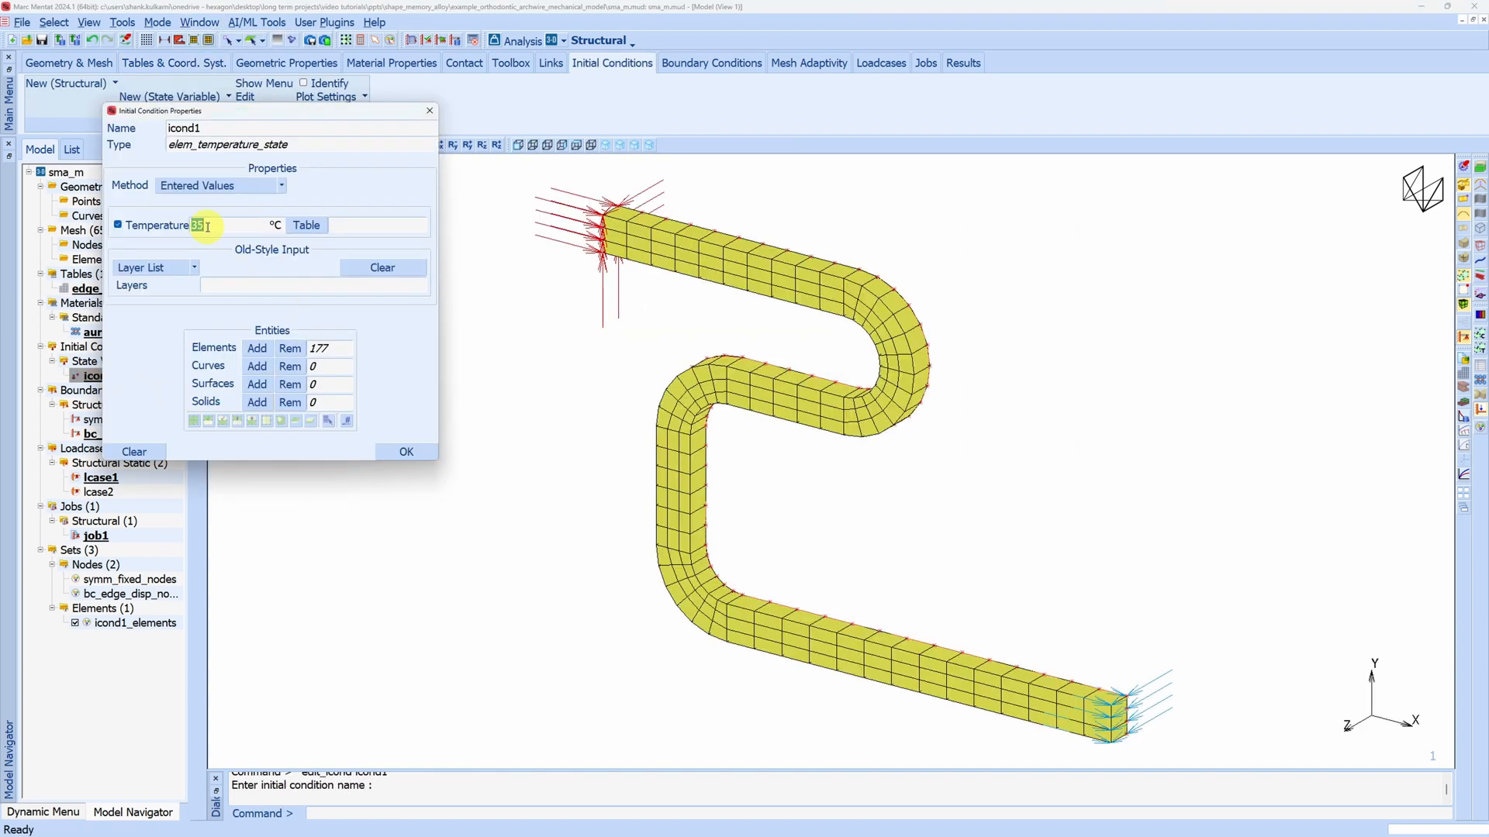
click(406, 451)
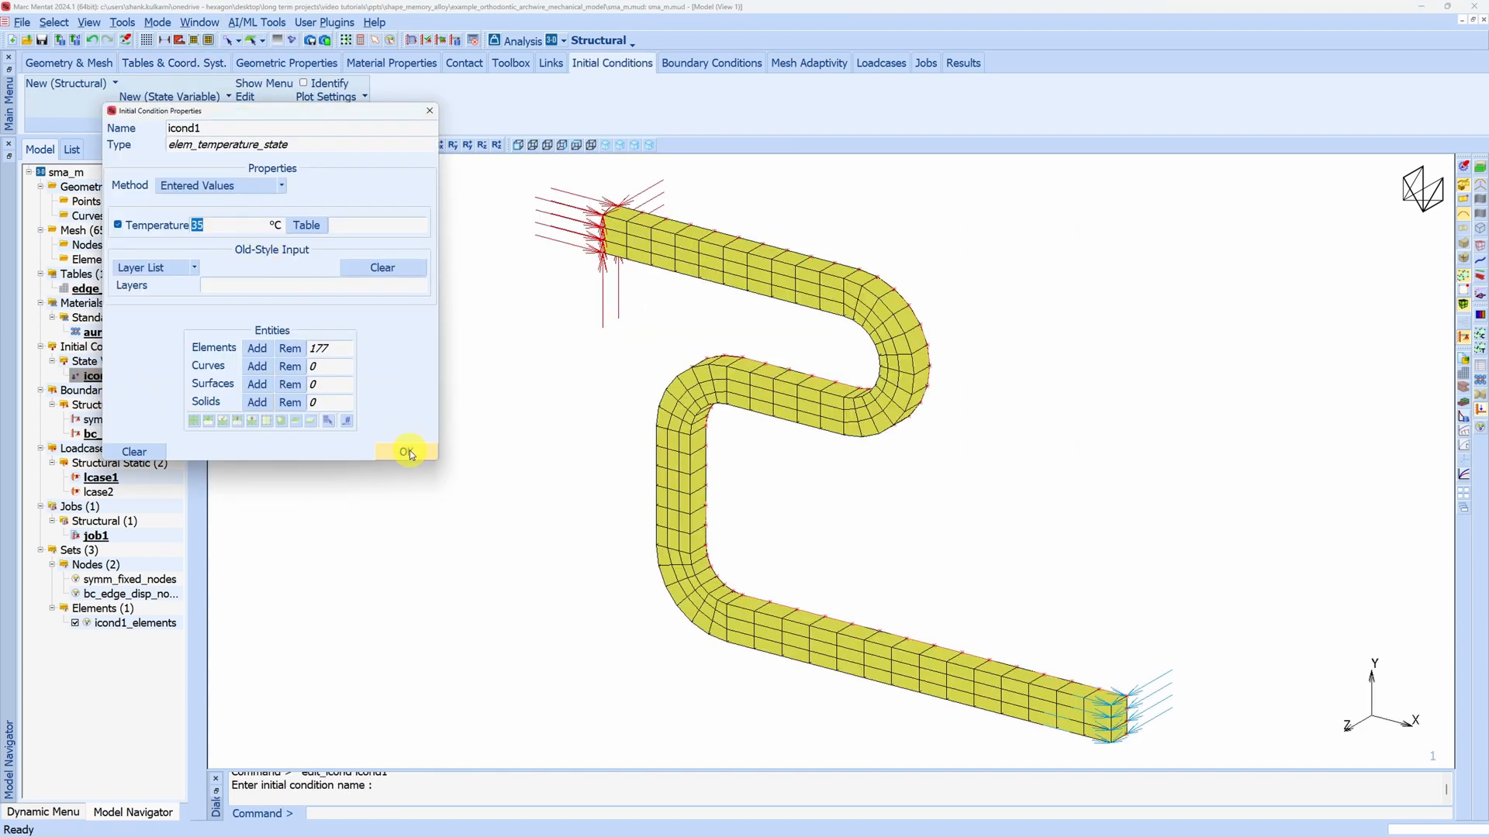
double_click(128, 335)
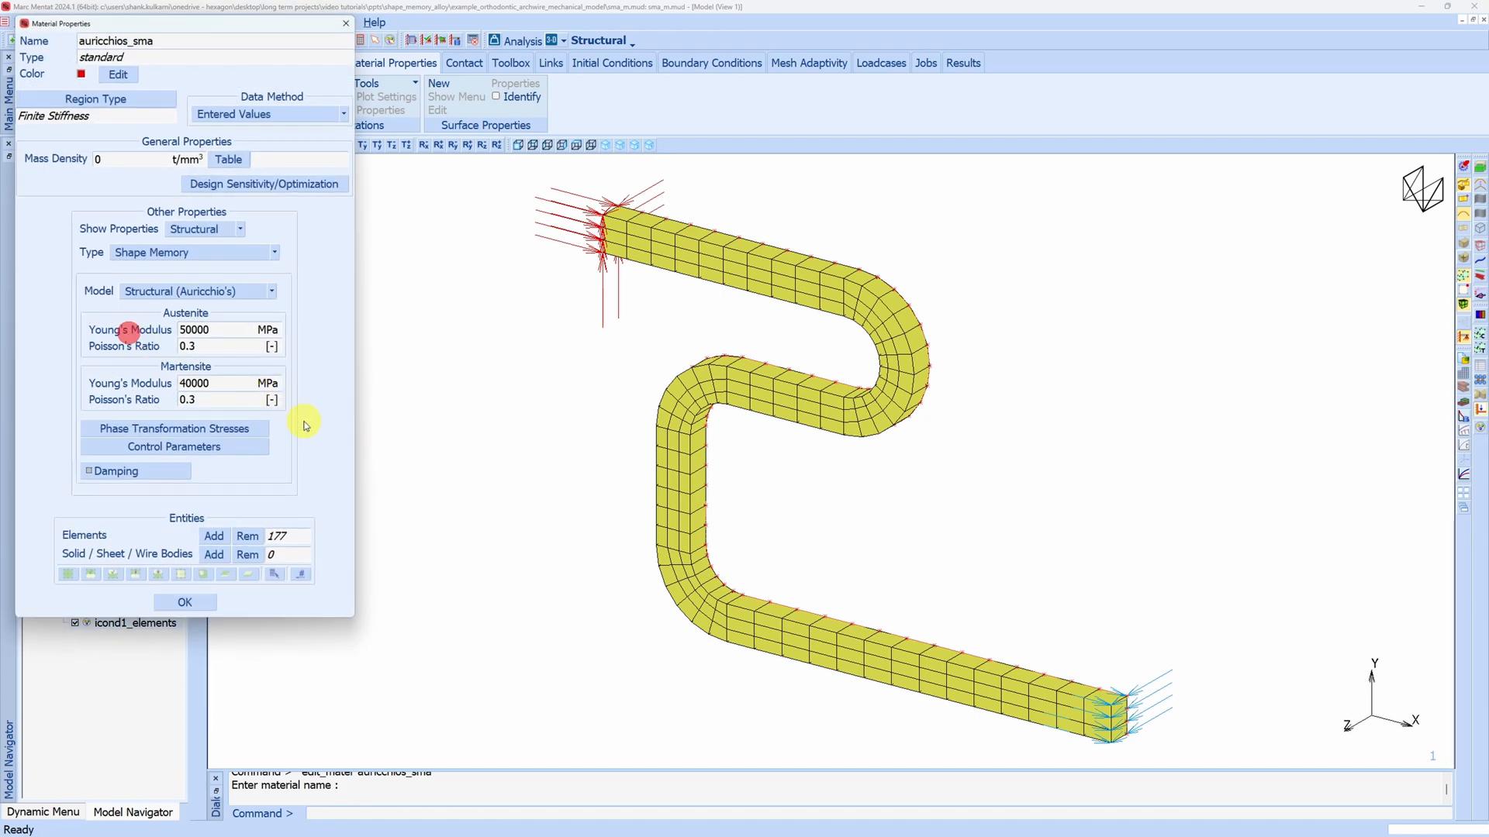
drag(189, 24, 442, 193)
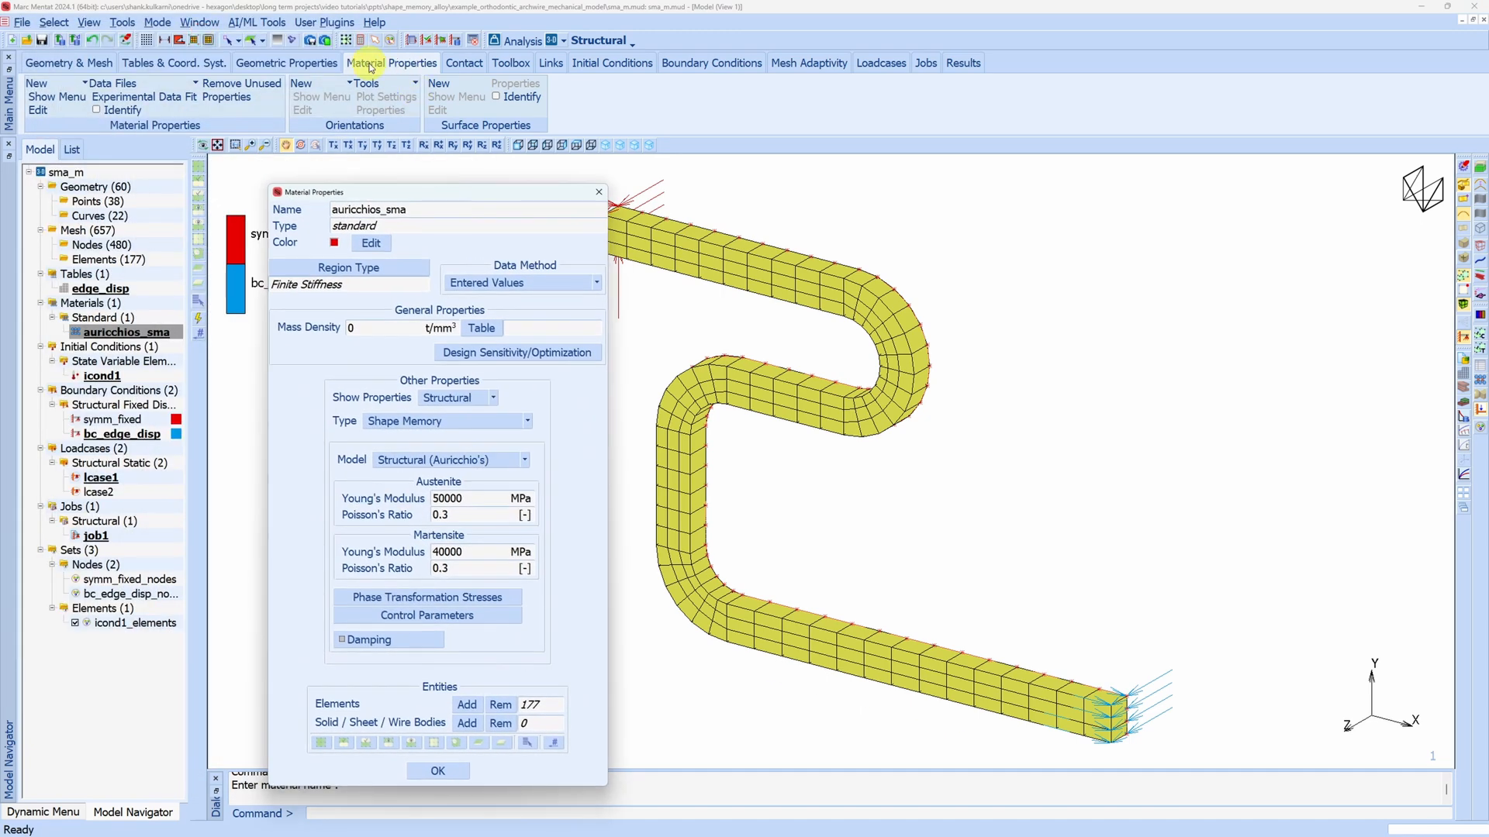
Create a new standard material with the Shape Memory type, and delete that extra material again
click(84, 83)
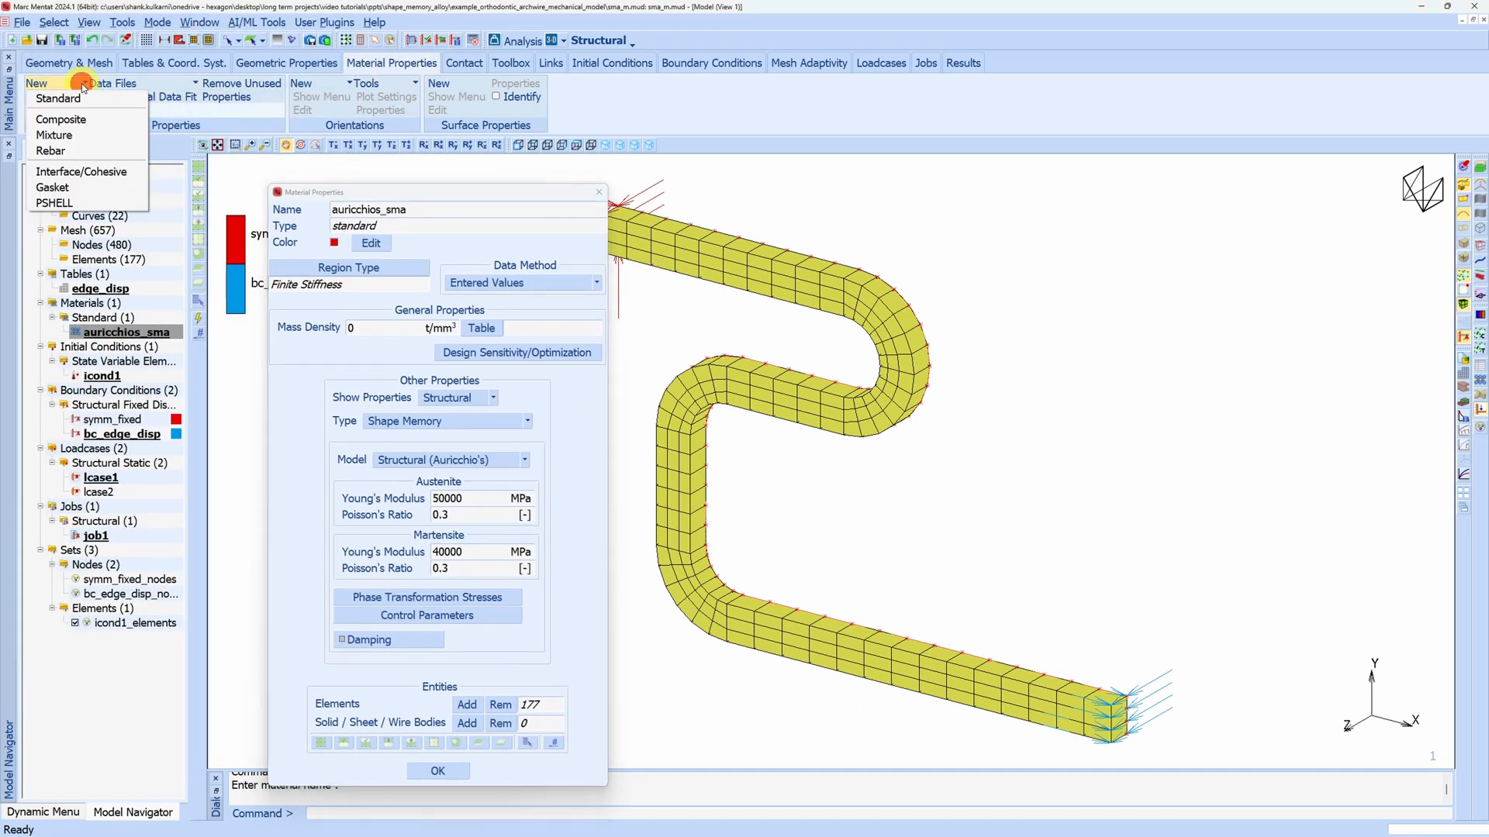
click(76, 100)
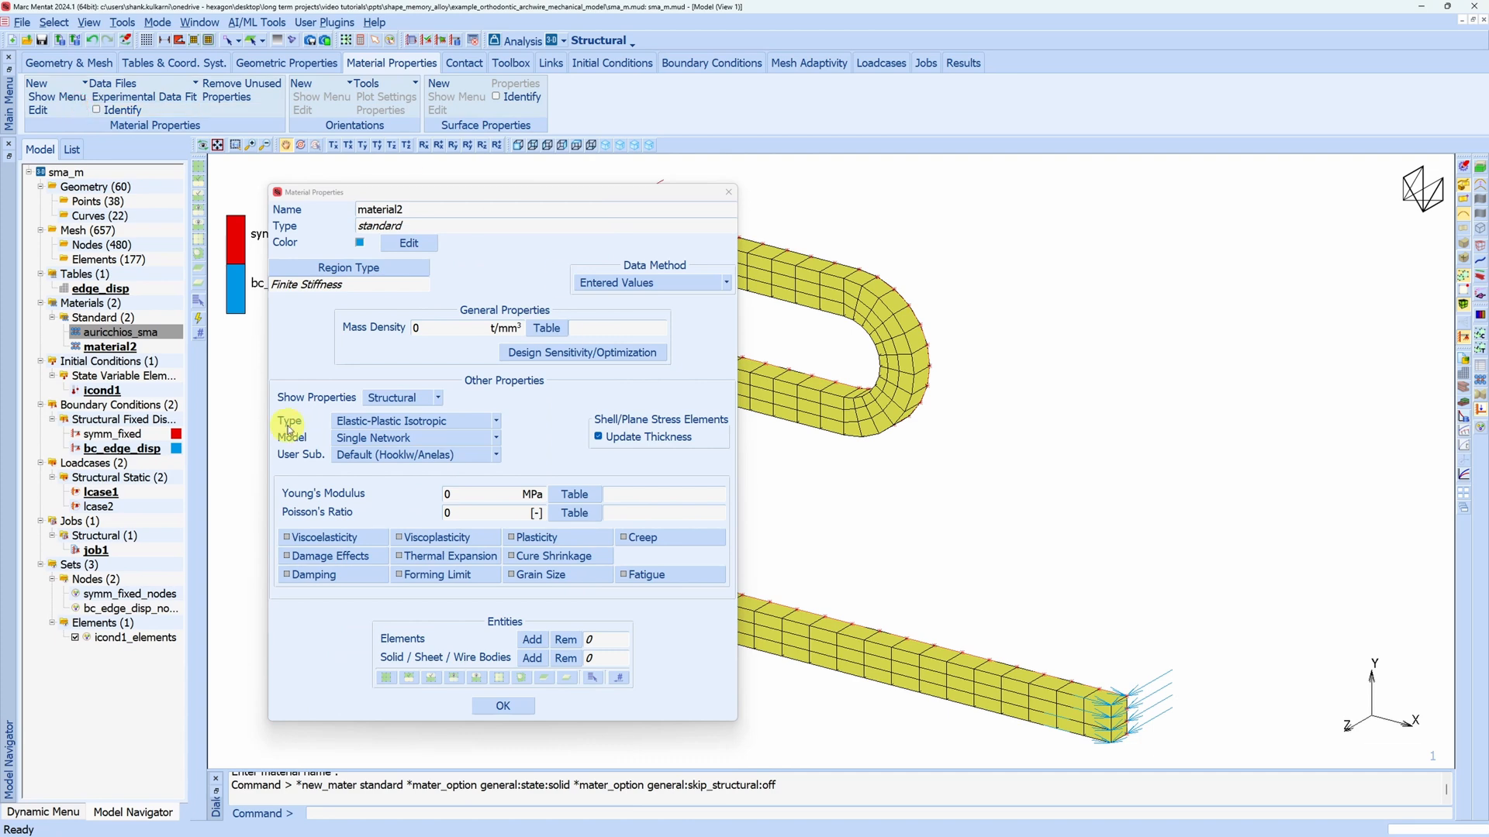
click(495, 420)
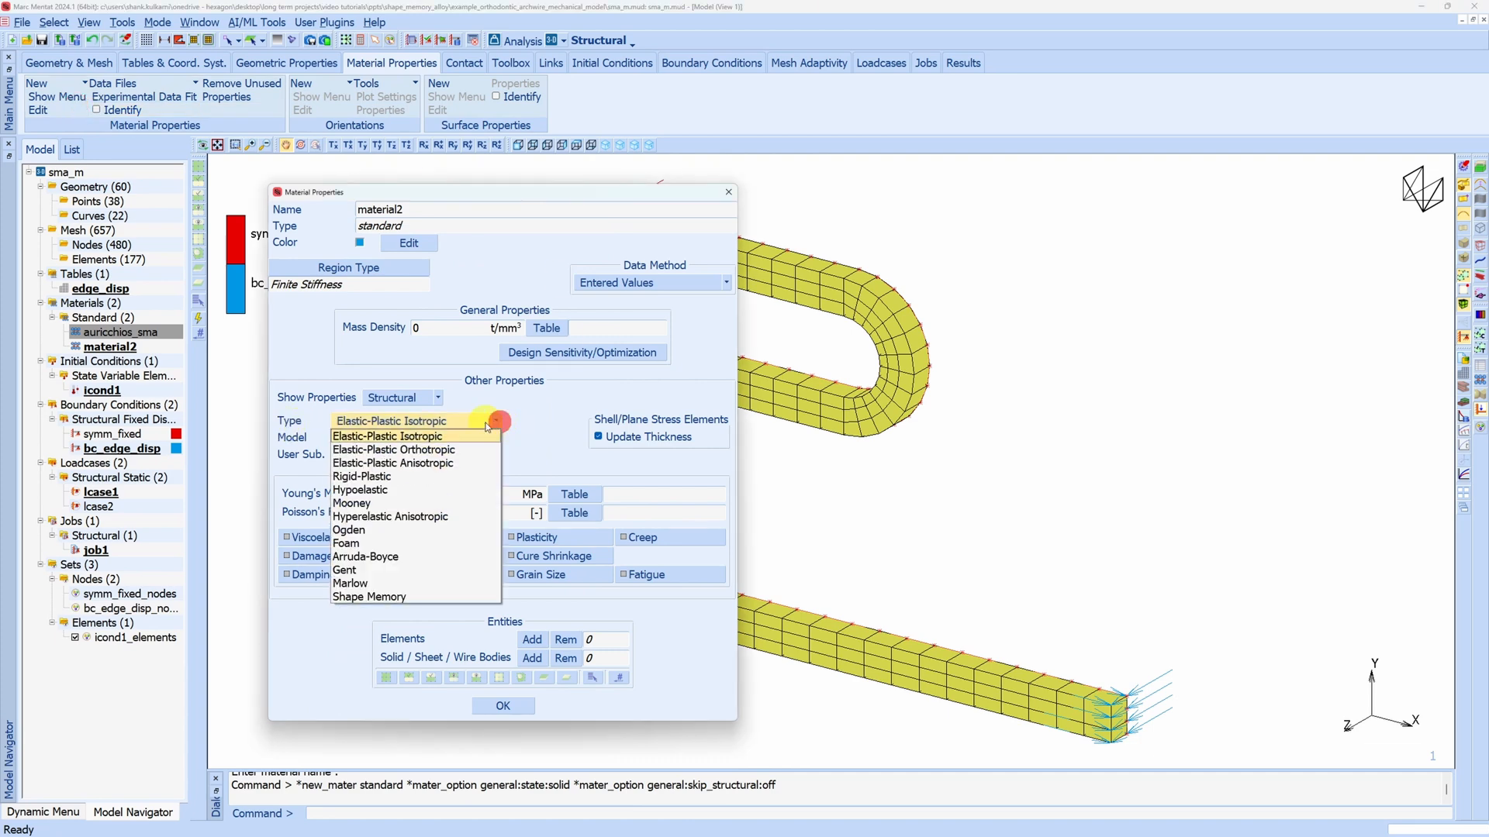
click(388, 599)
click(603, 193)
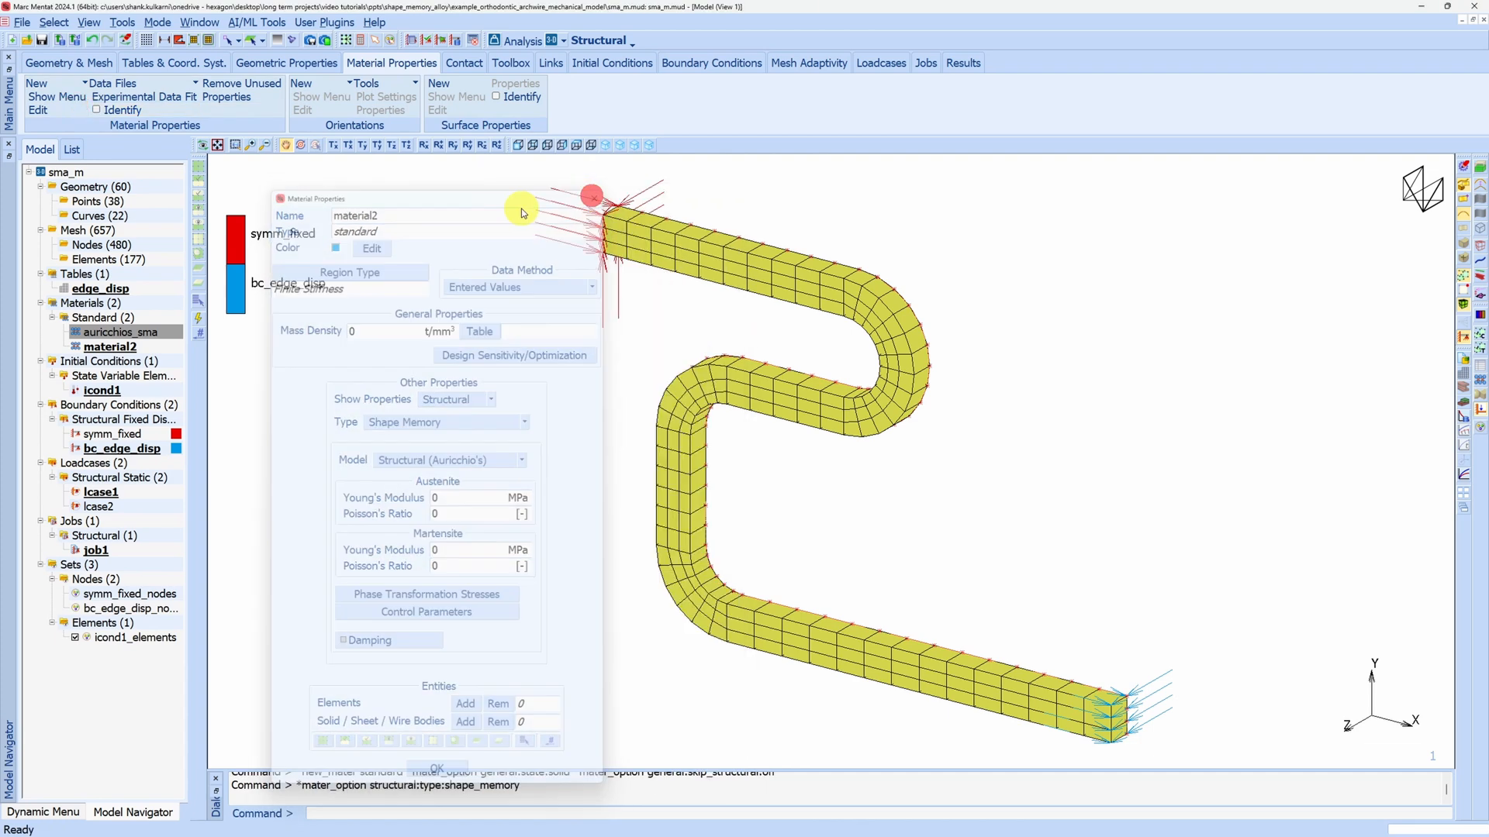
click(140, 349)
right_click(140, 351)
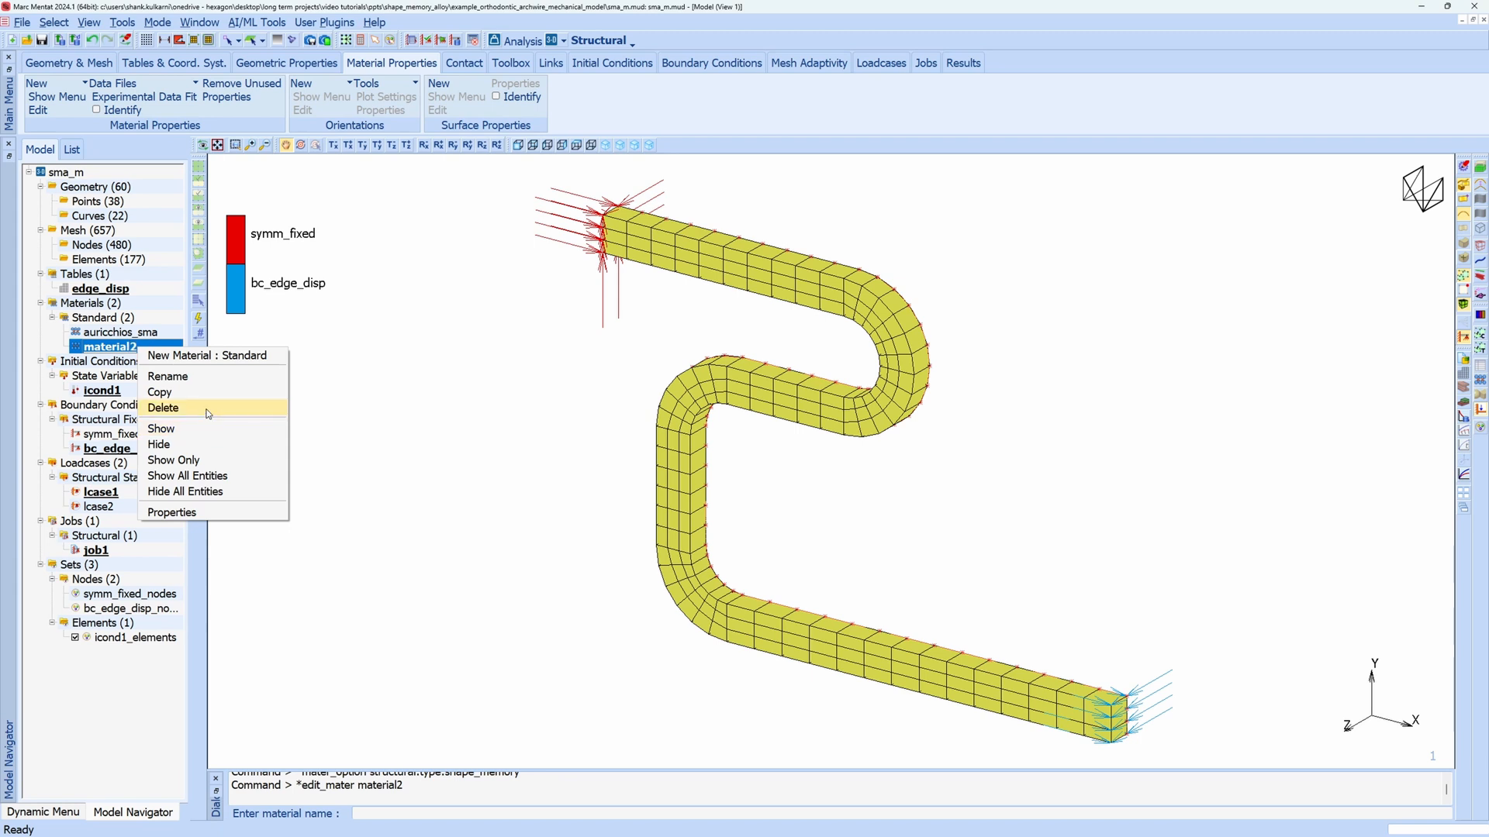
click(206, 408)
Review the control parameters and phase transformation stresses of the auricchios_sma material
double_click(147, 331)
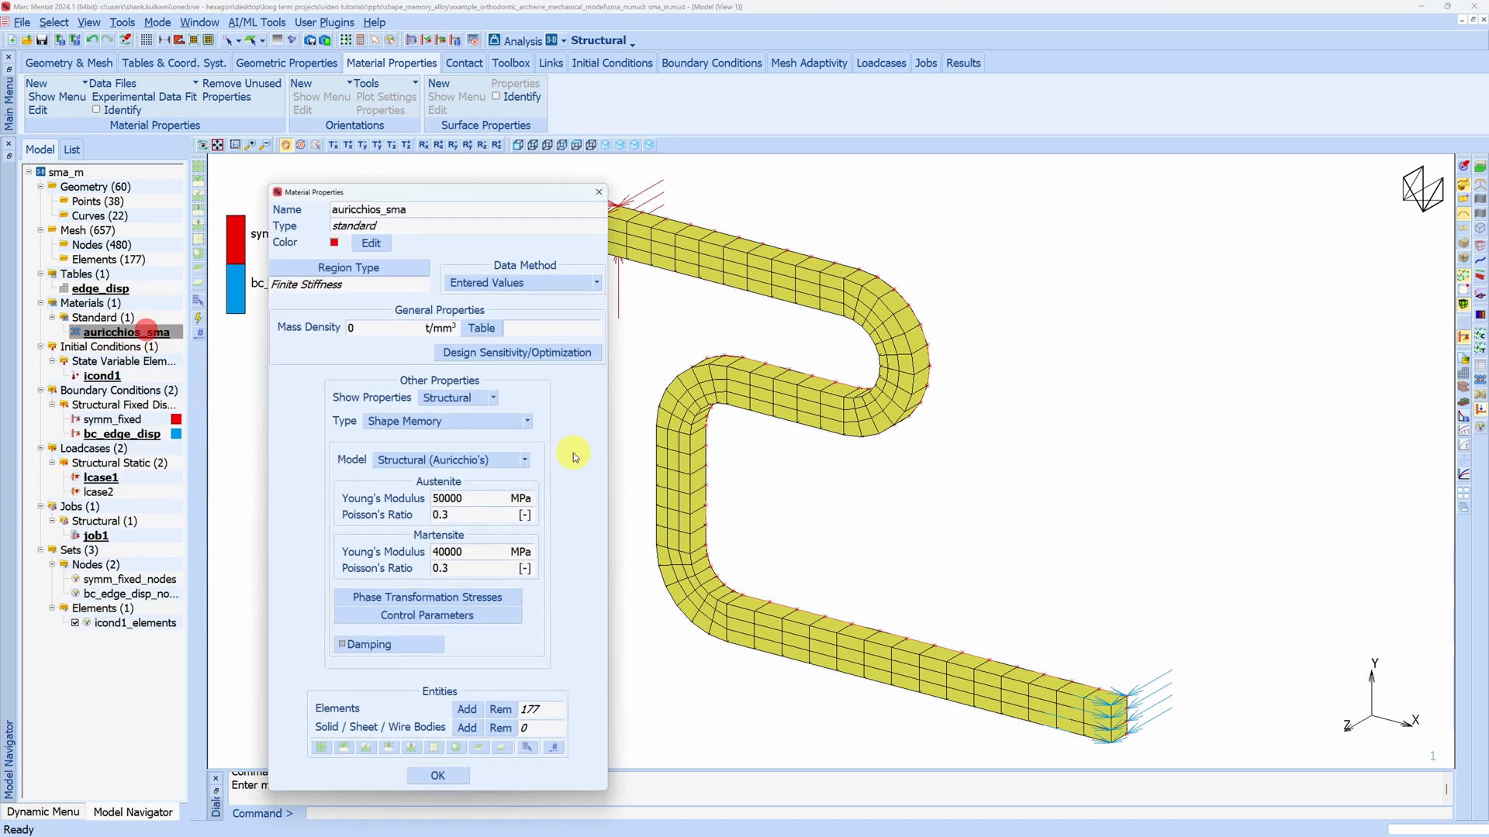
drag(496, 200, 401, 104)
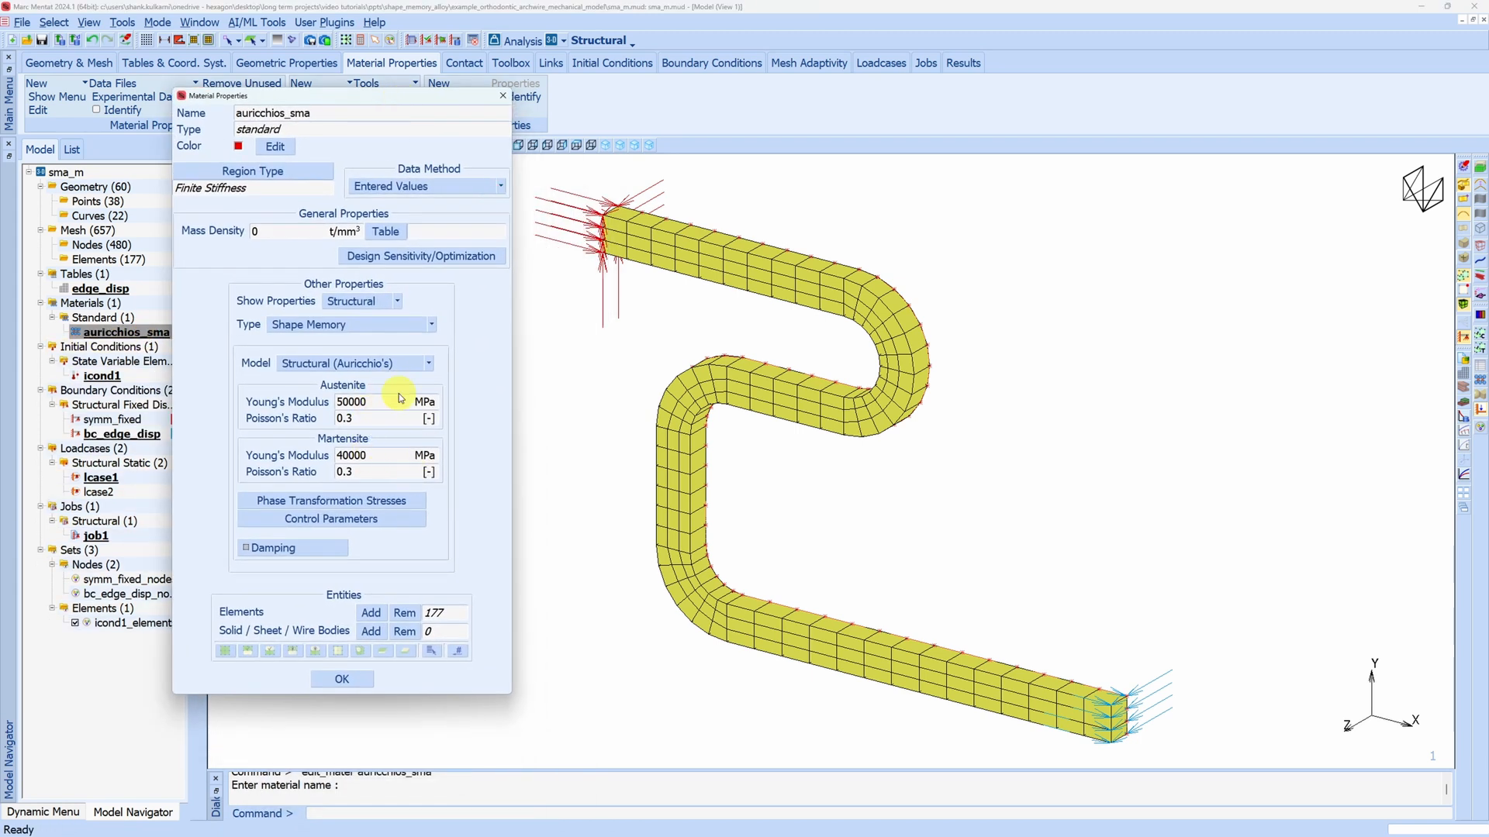
click(371, 518)
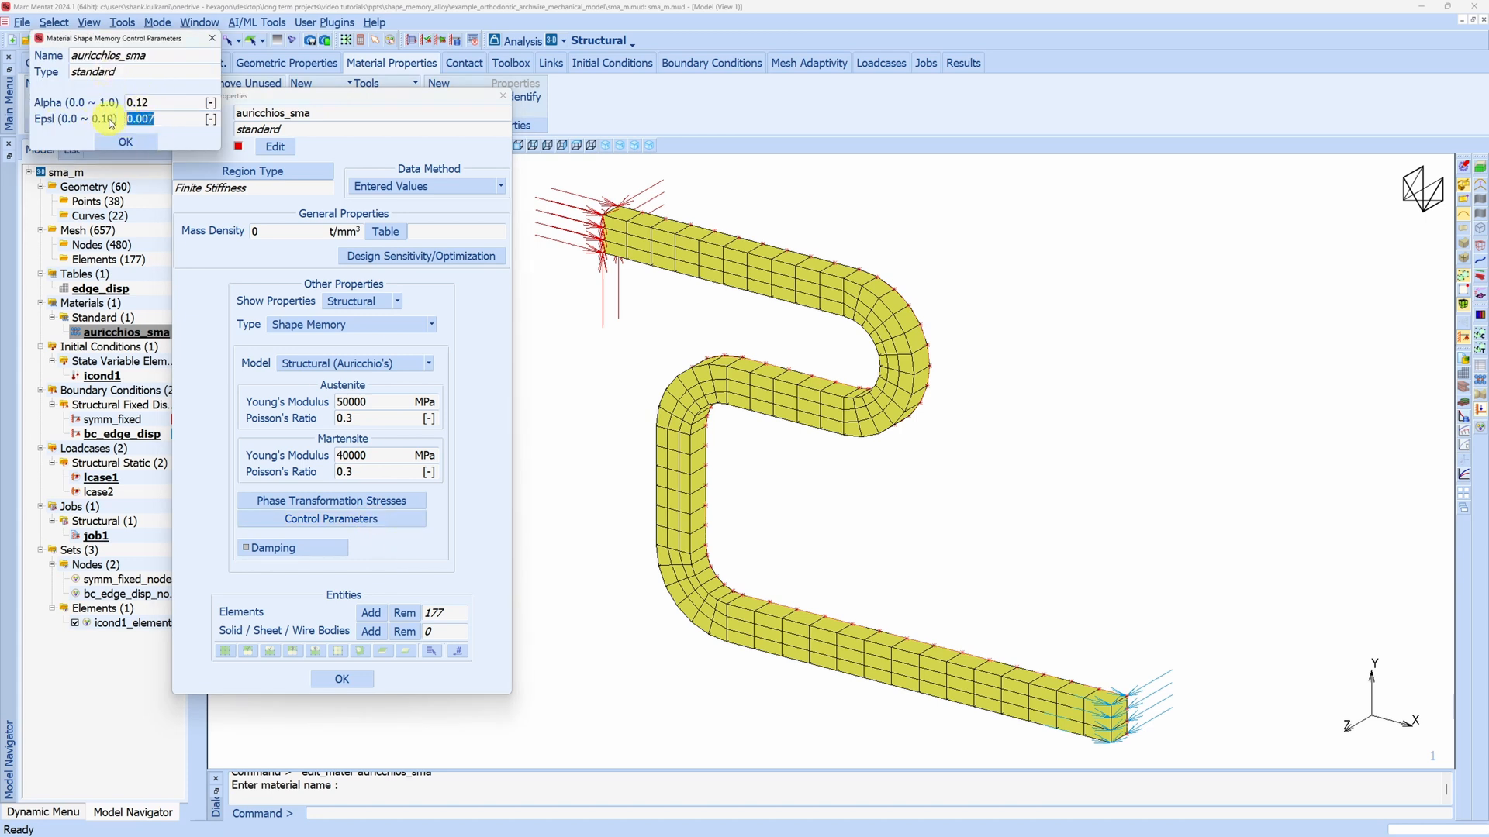
click(126, 142)
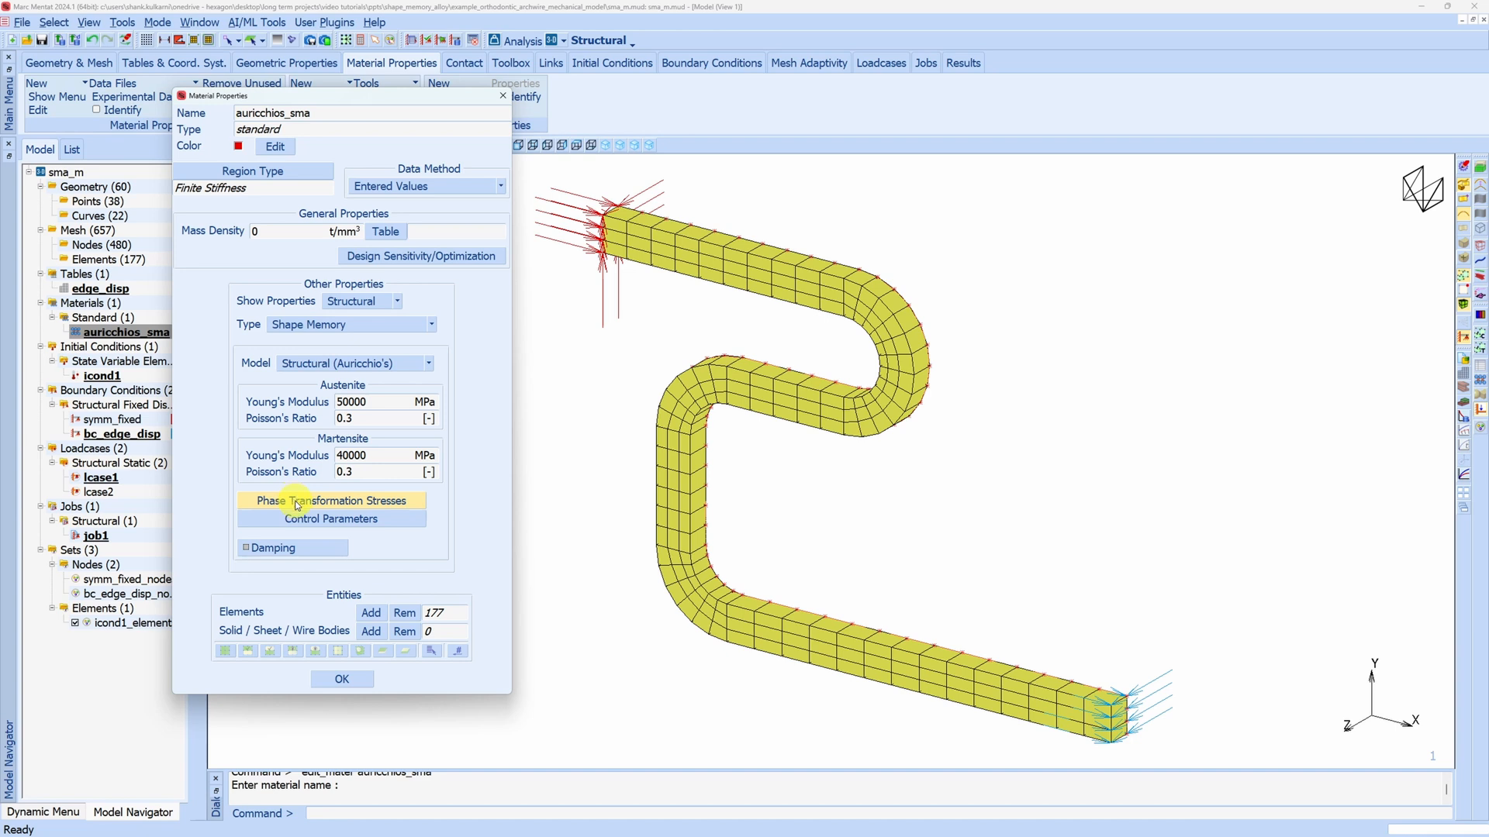
click(298, 502)
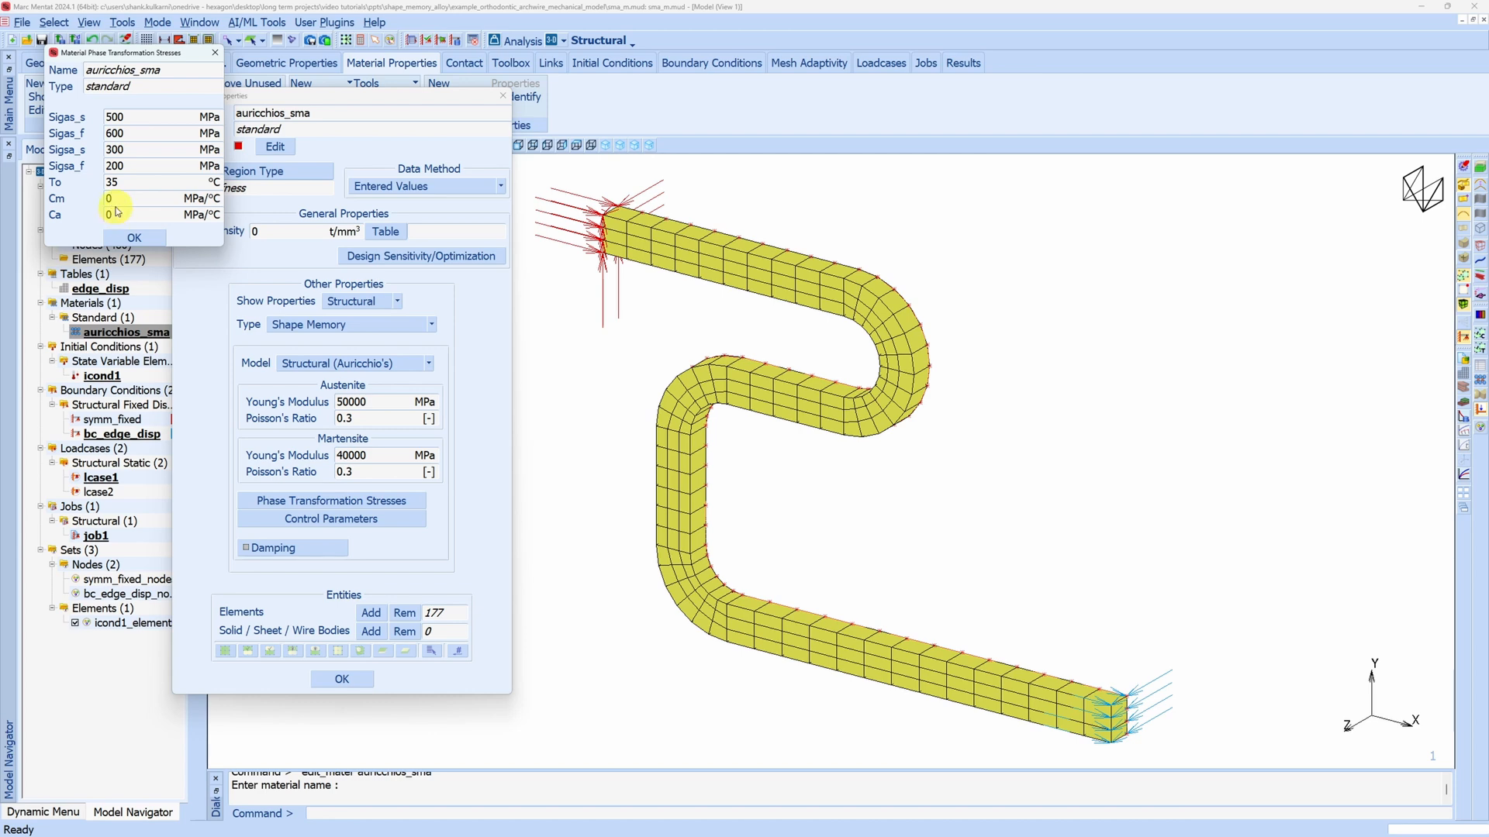
click(140, 236)
click(339, 678)
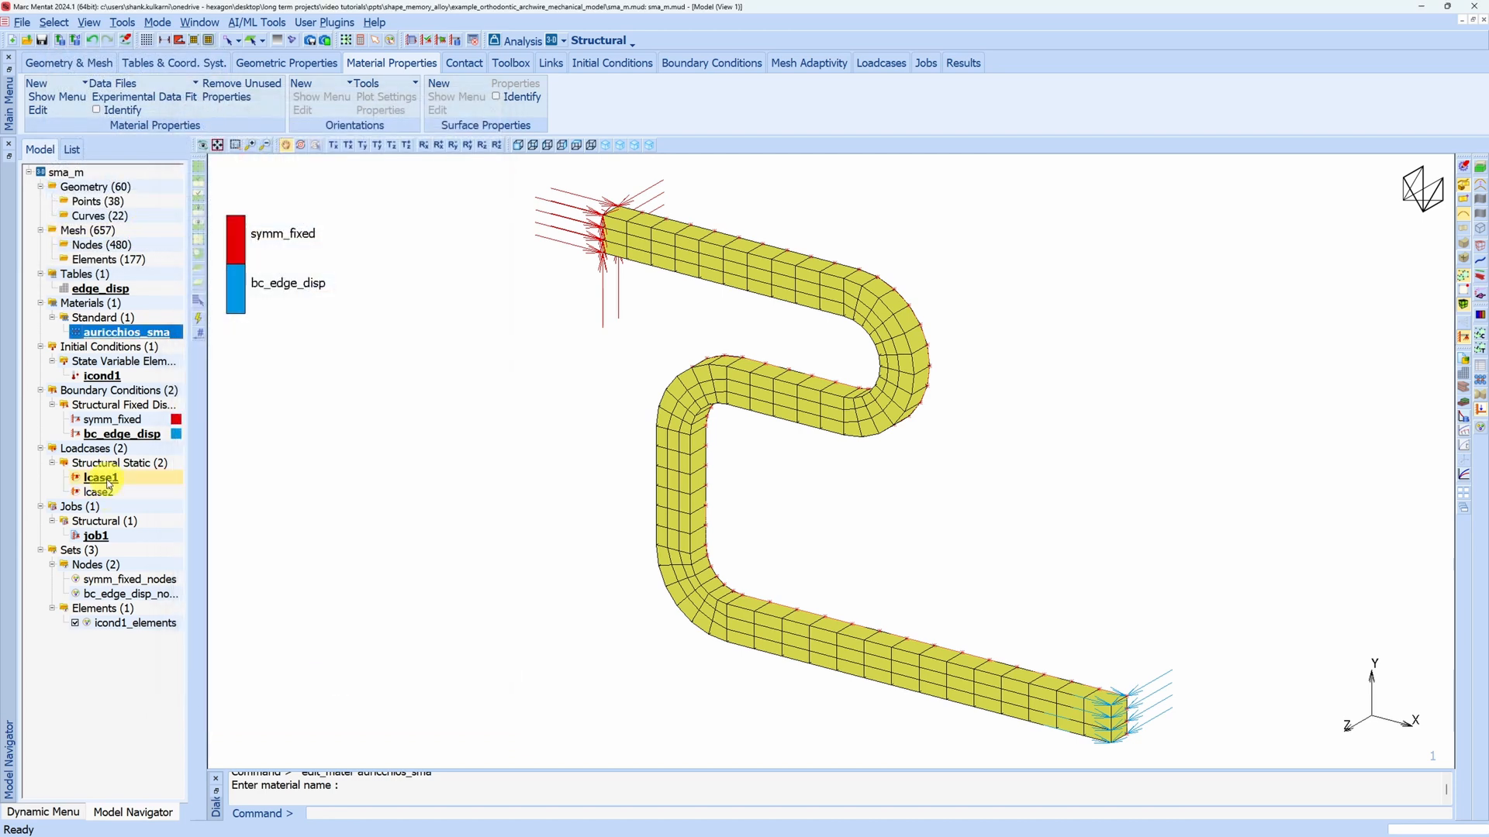
Review the stepping settings of lcase1 and the initial loads and selected result quantities of job1
double_click(108, 480)
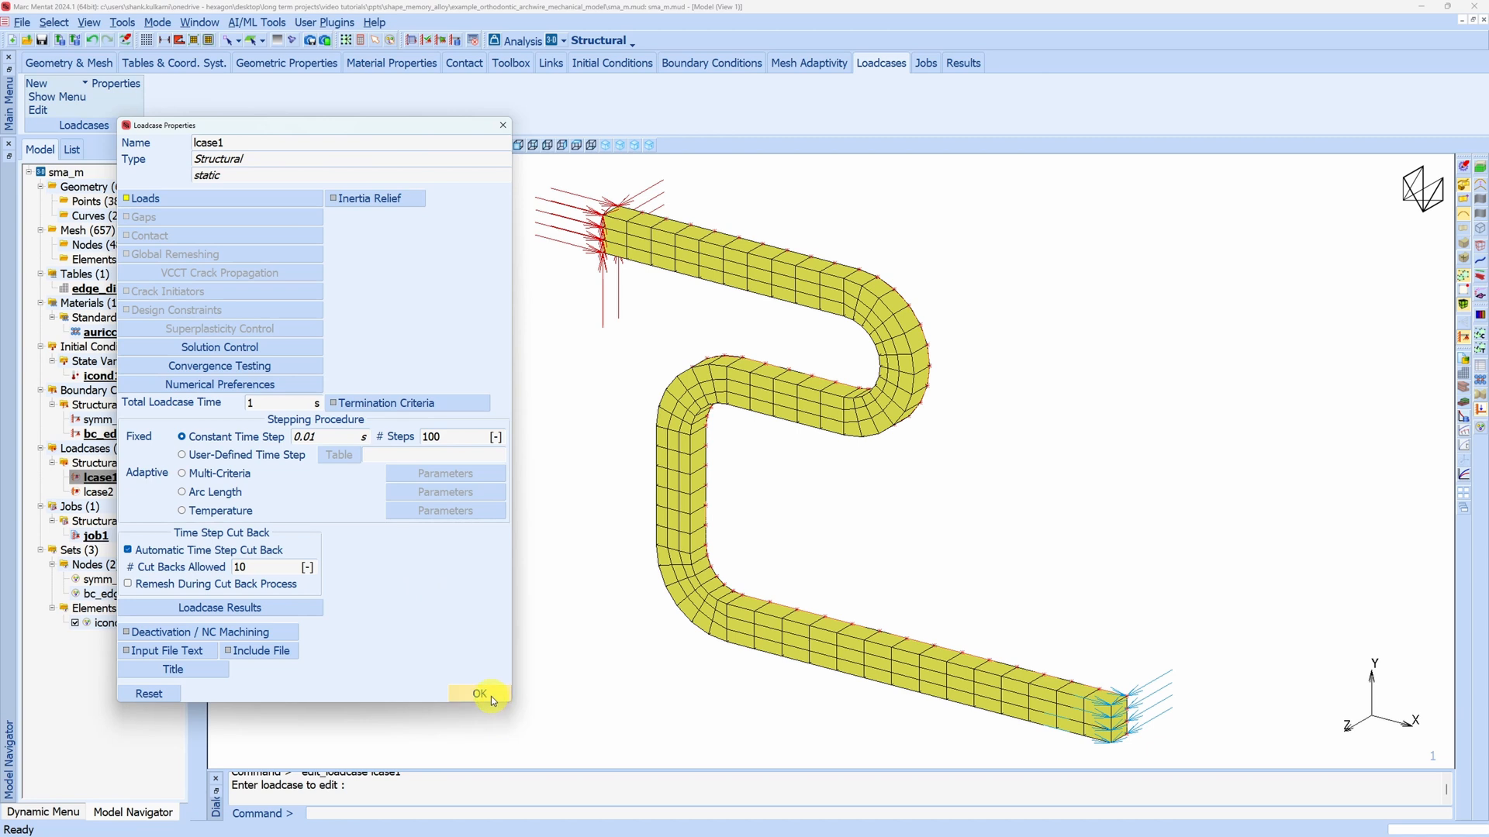
click(479, 693)
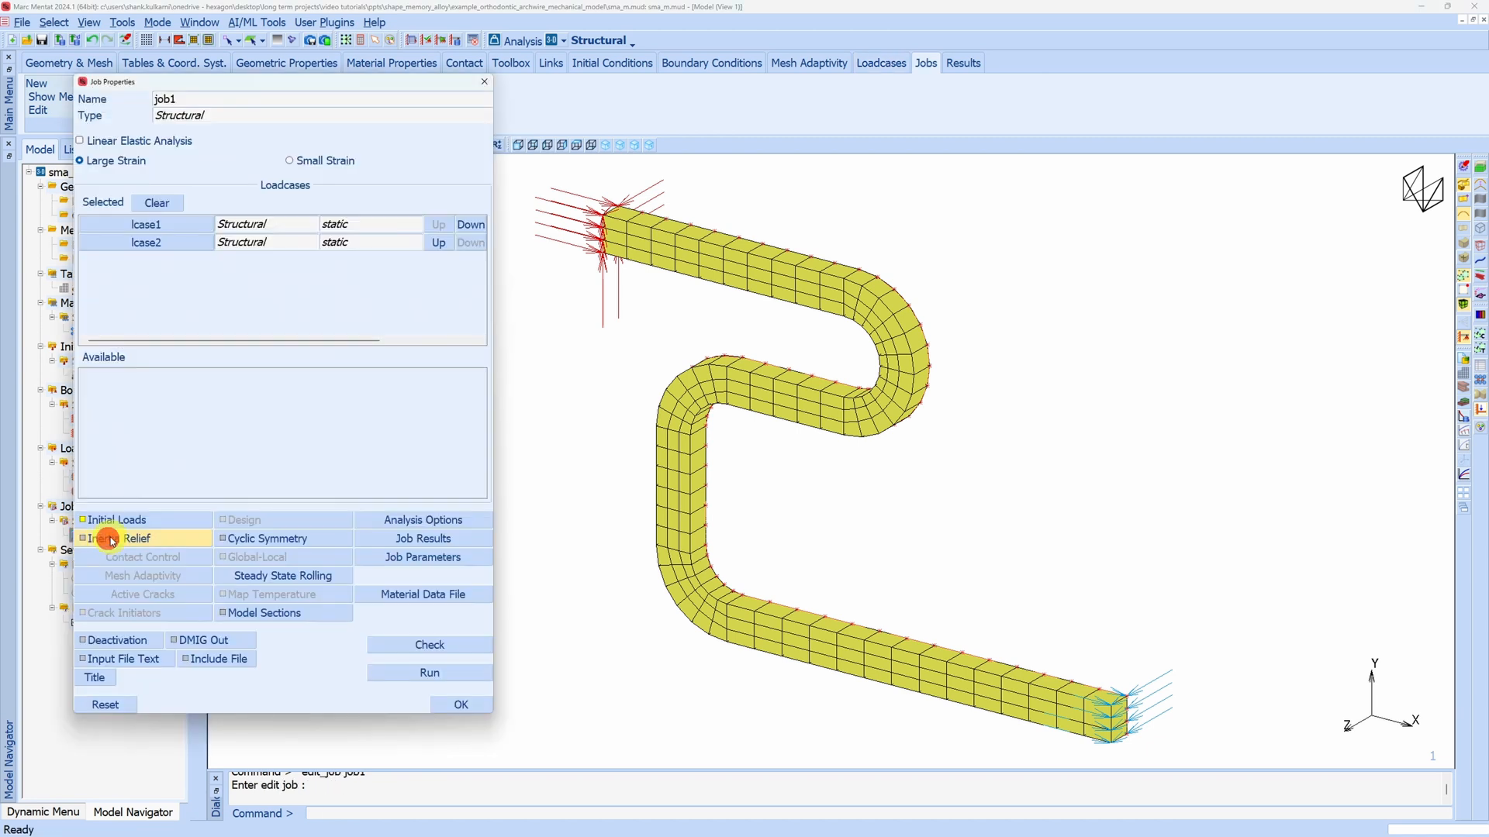
click(176, 519)
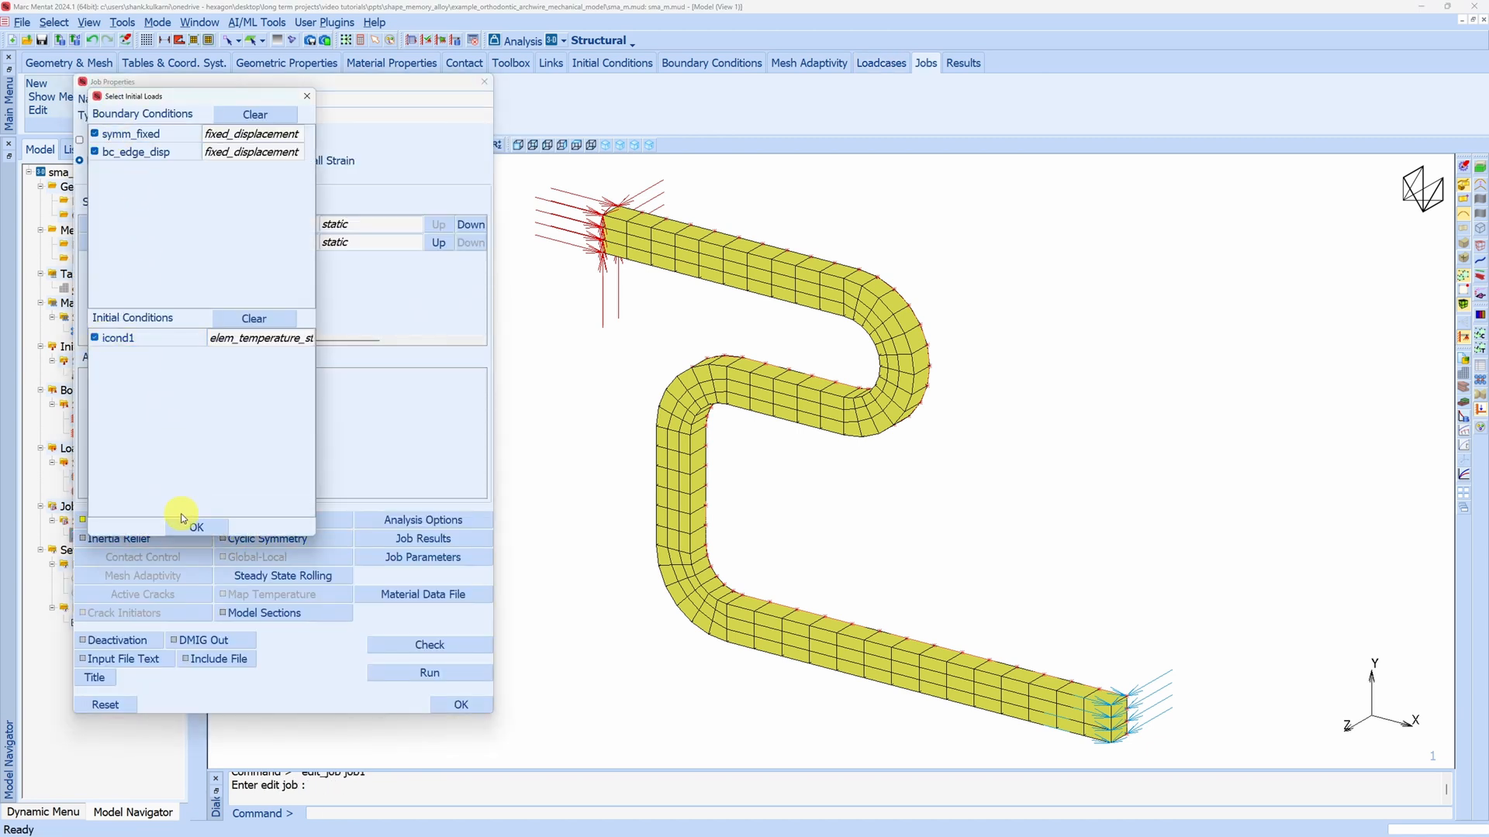
click(189, 522)
click(396, 539)
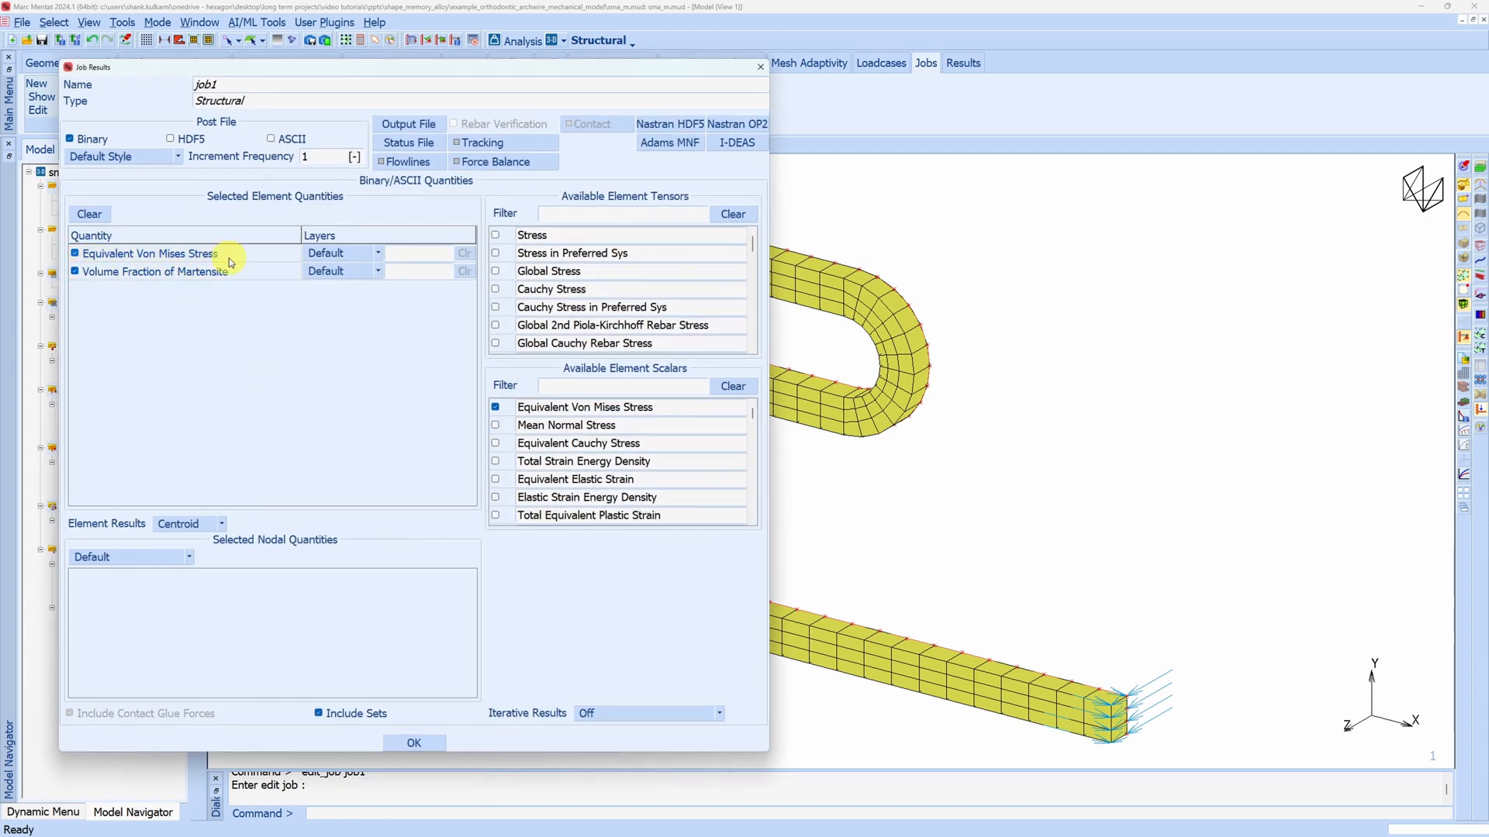
click(414, 743)
Submit job1 for analysis
click(411, 669)
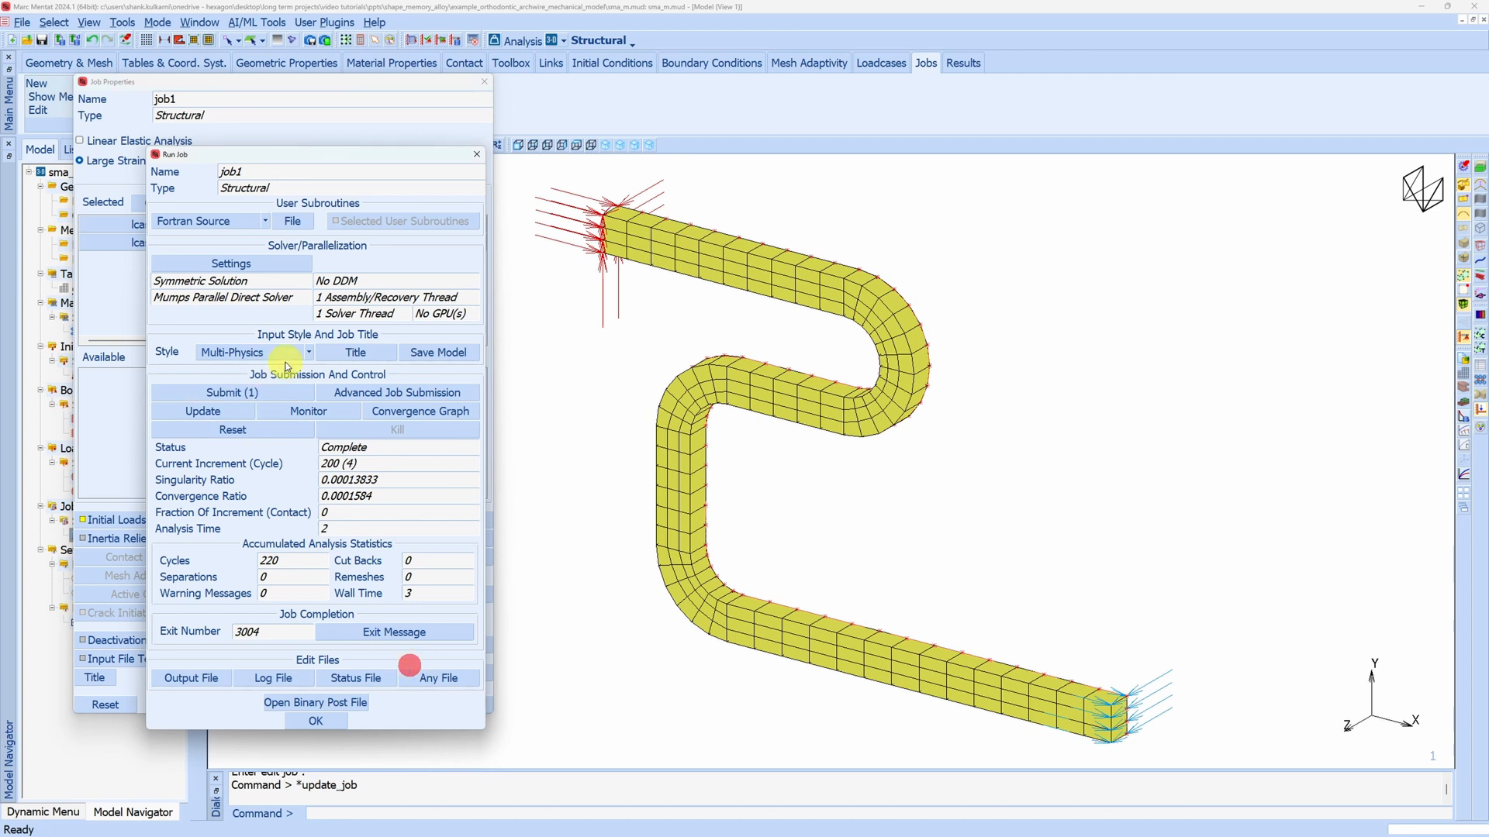
click(230, 391)
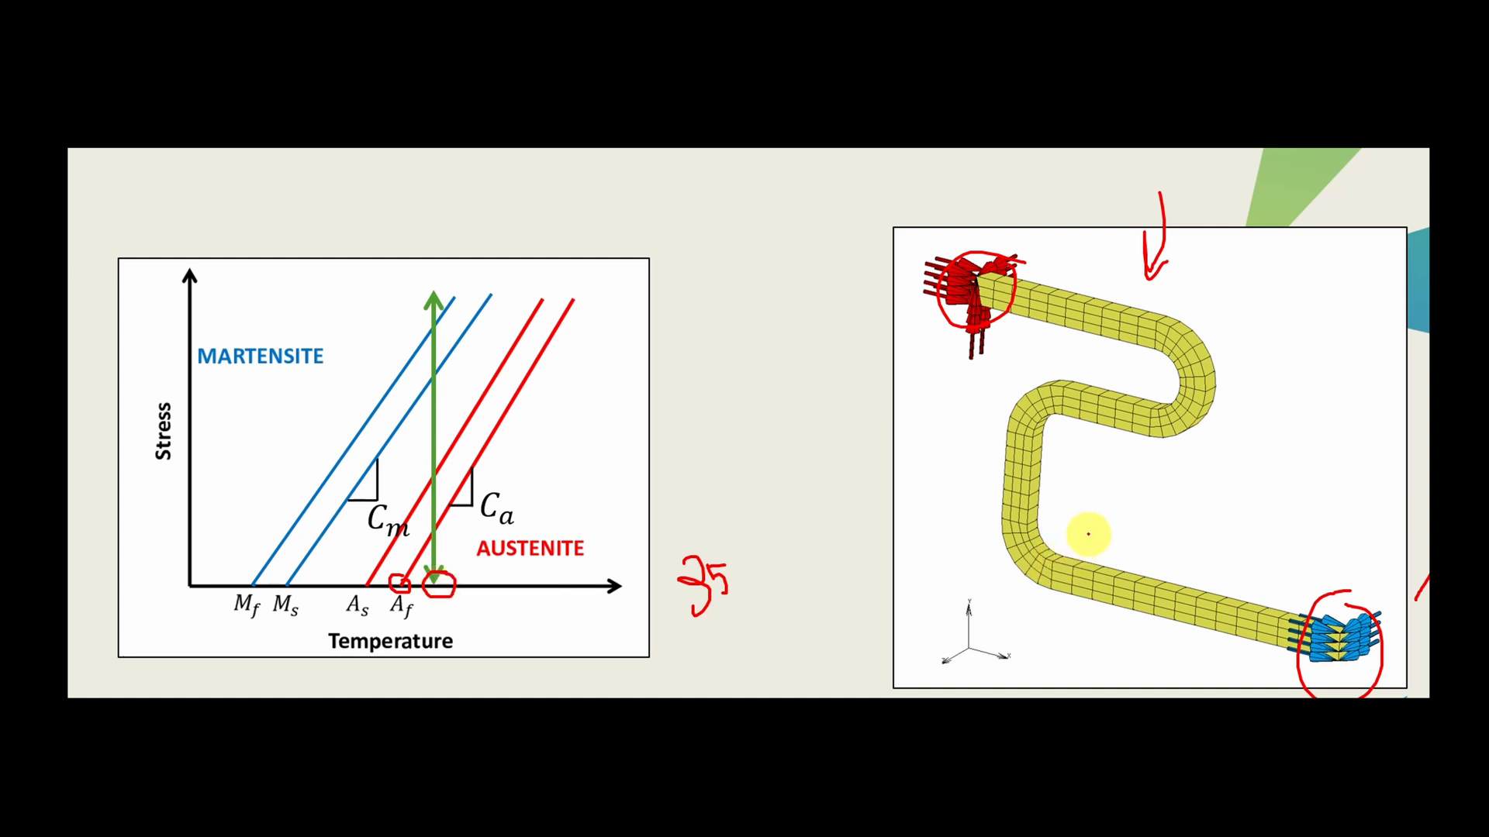
drag(1168, 346, 1163, 346)
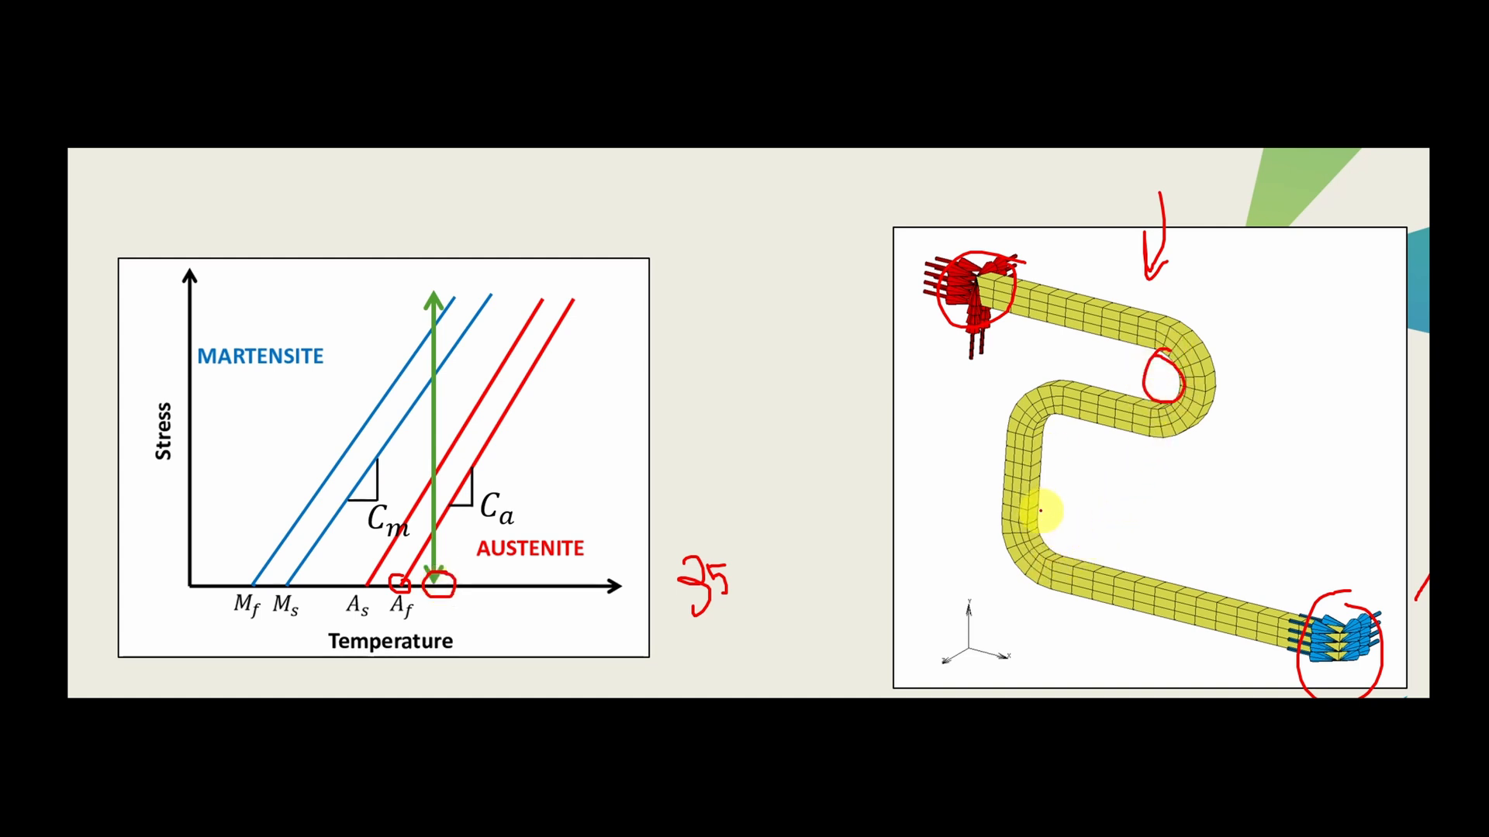
mouse_move(1025, 504)
mouse_down()
mouse_move(1067, 542)
mouse_move(1028, 505)
mouse_up()
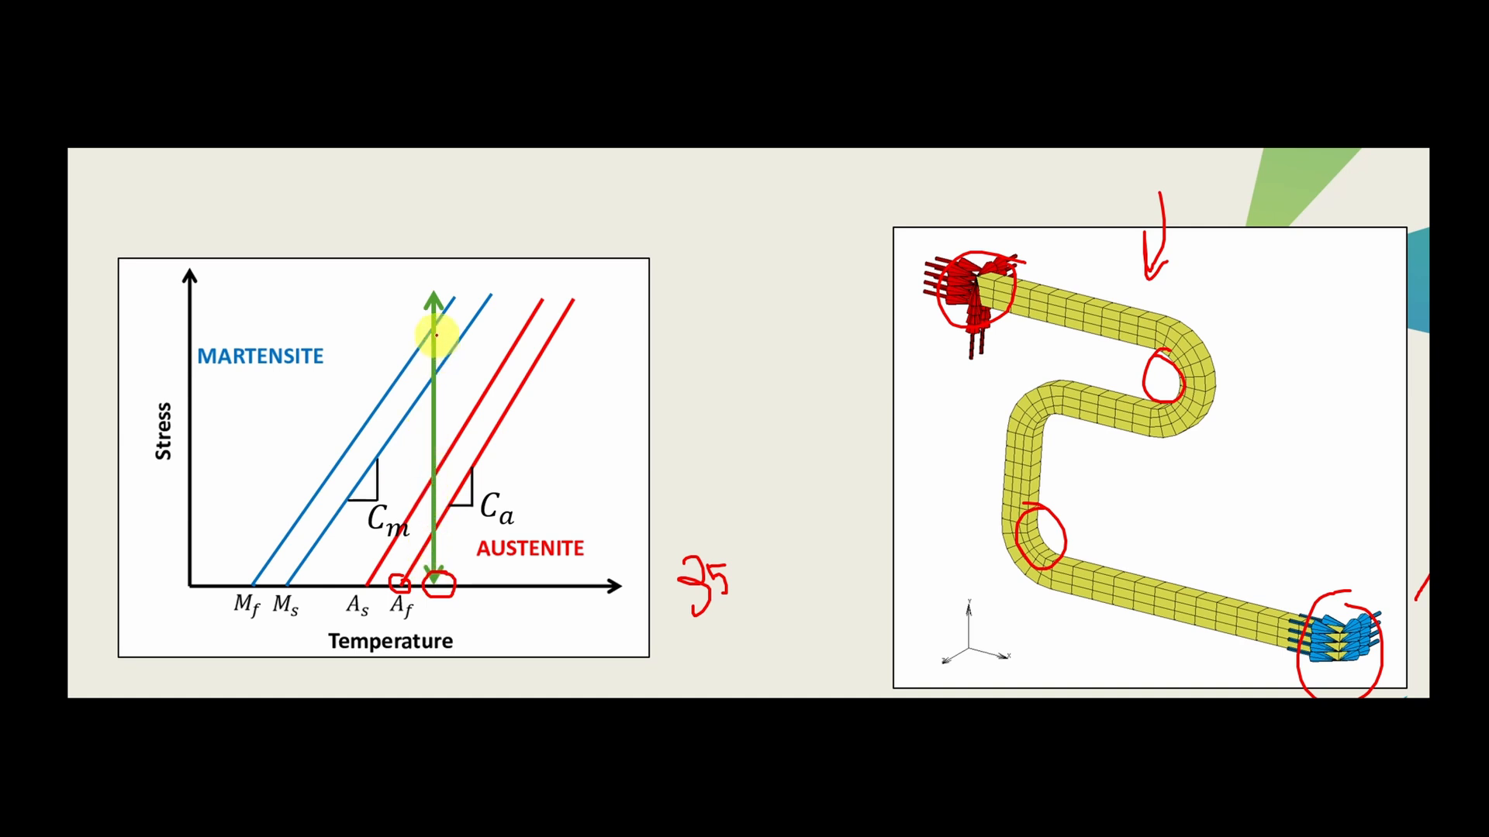
drag(437, 318, 443, 295)
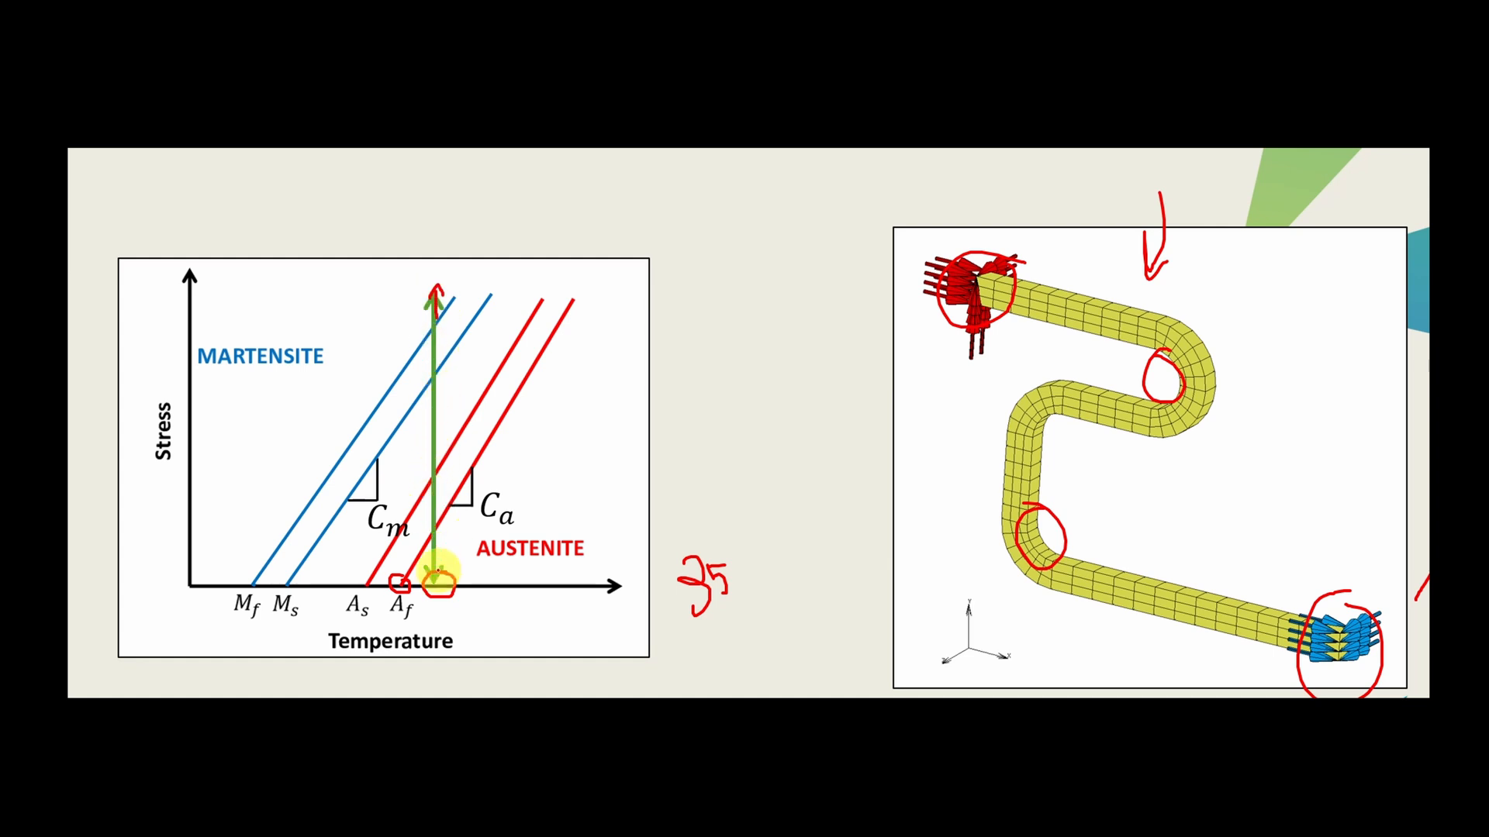
drag(435, 575, 453, 583)
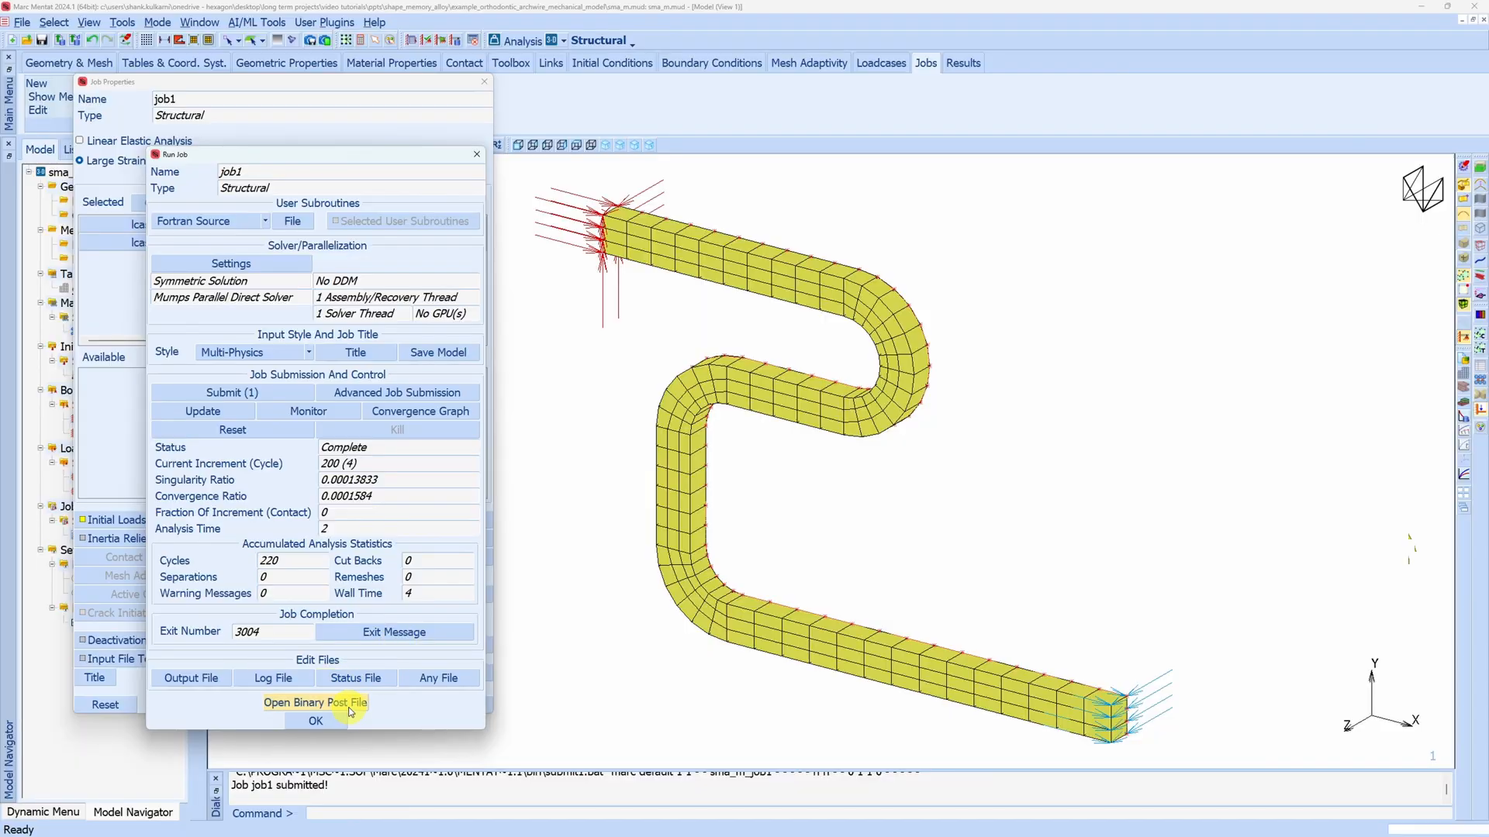
Open the binary post file of job1 and plot Volume Fraction of Martensite as contour bands on the deformed archwire
click(351, 705)
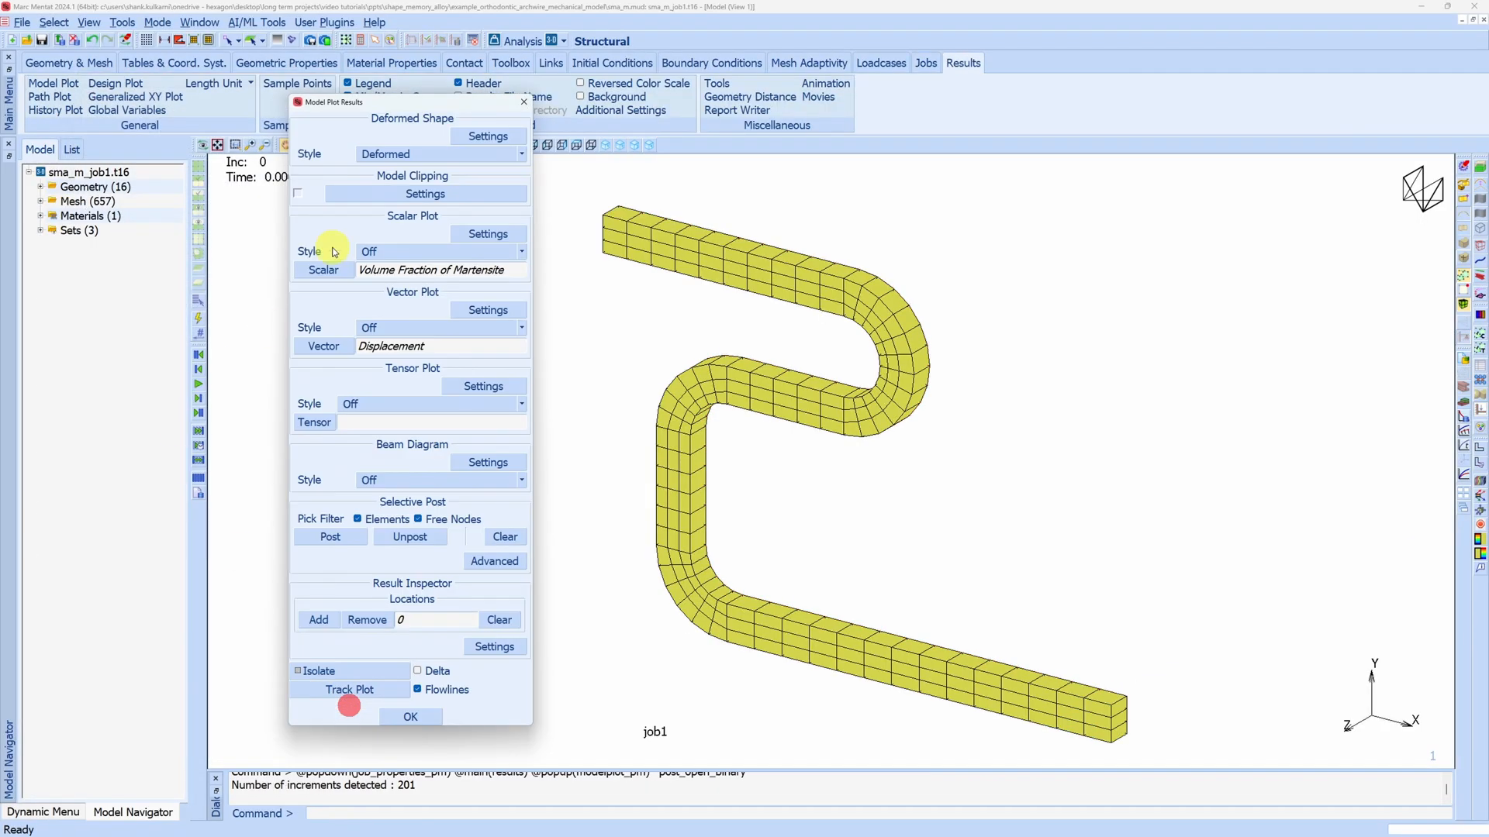
click(401, 252)
click(402, 283)
click(323, 270)
click(86, 195)
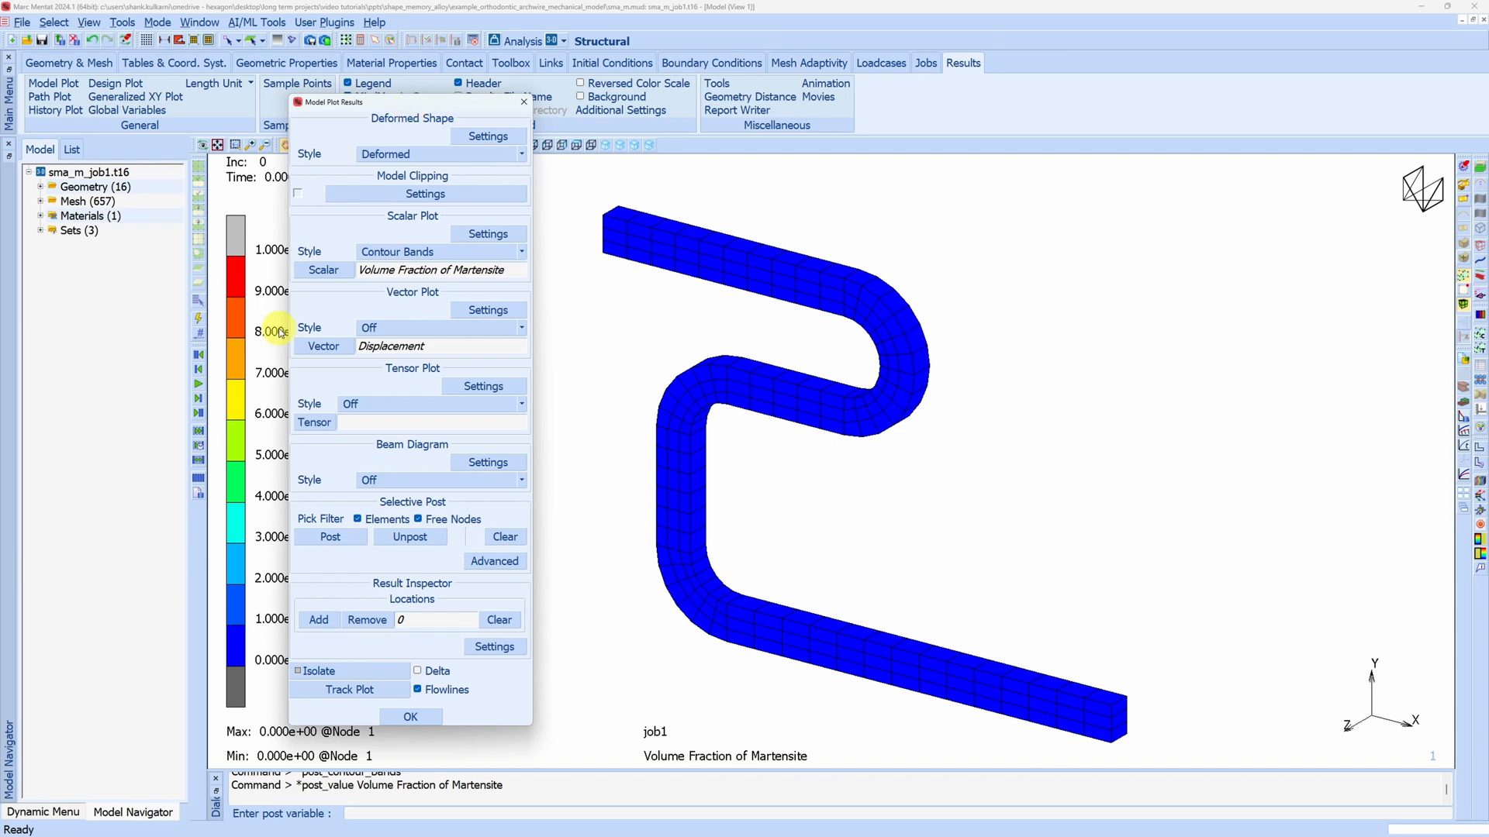
Play the martensite contour results through to the final increment, pausing at increment 77, and close the model plot settings
click(199, 388)
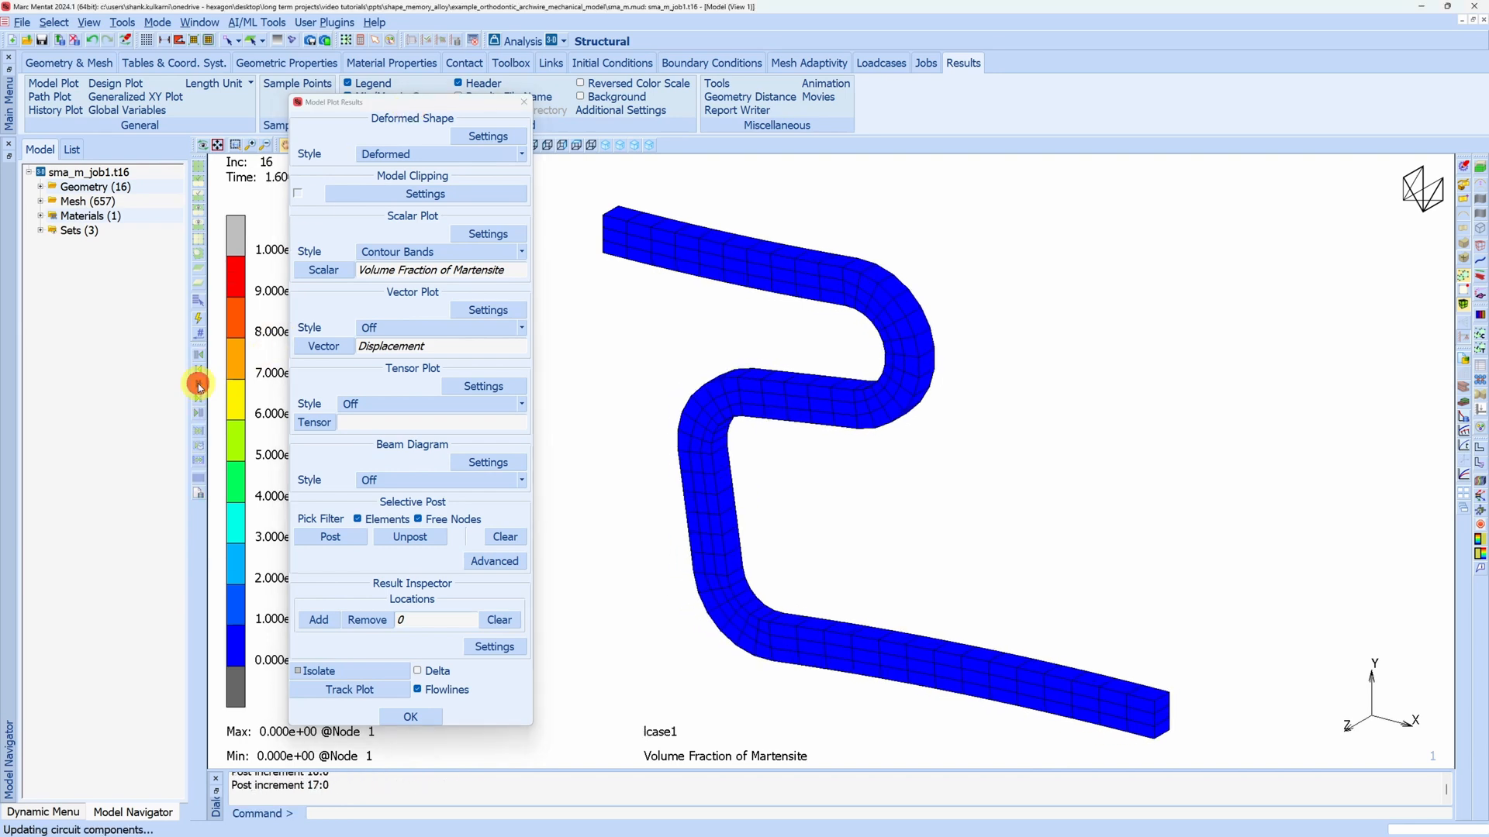
click(199, 388)
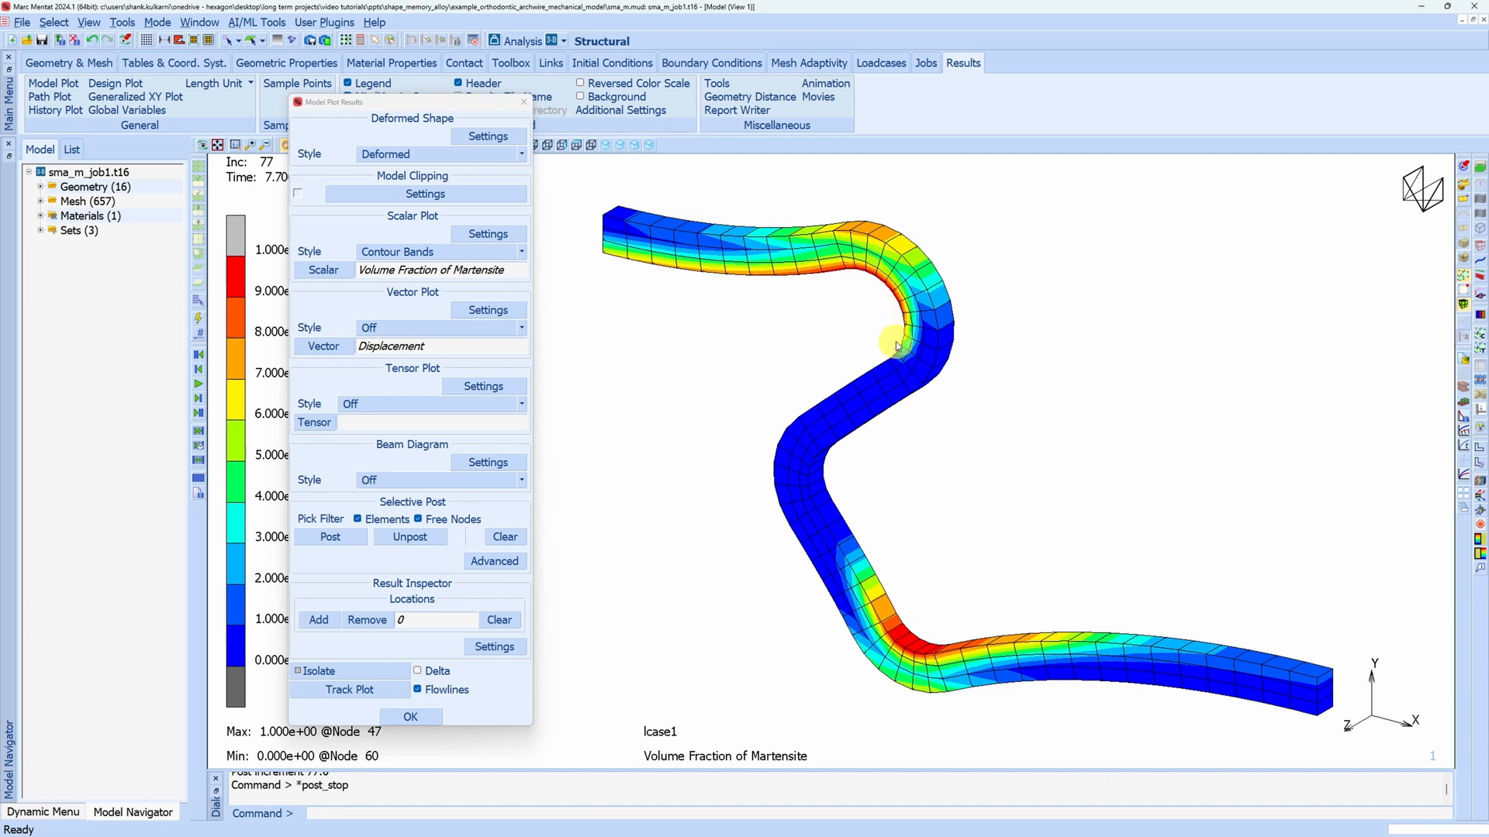
click(200, 388)
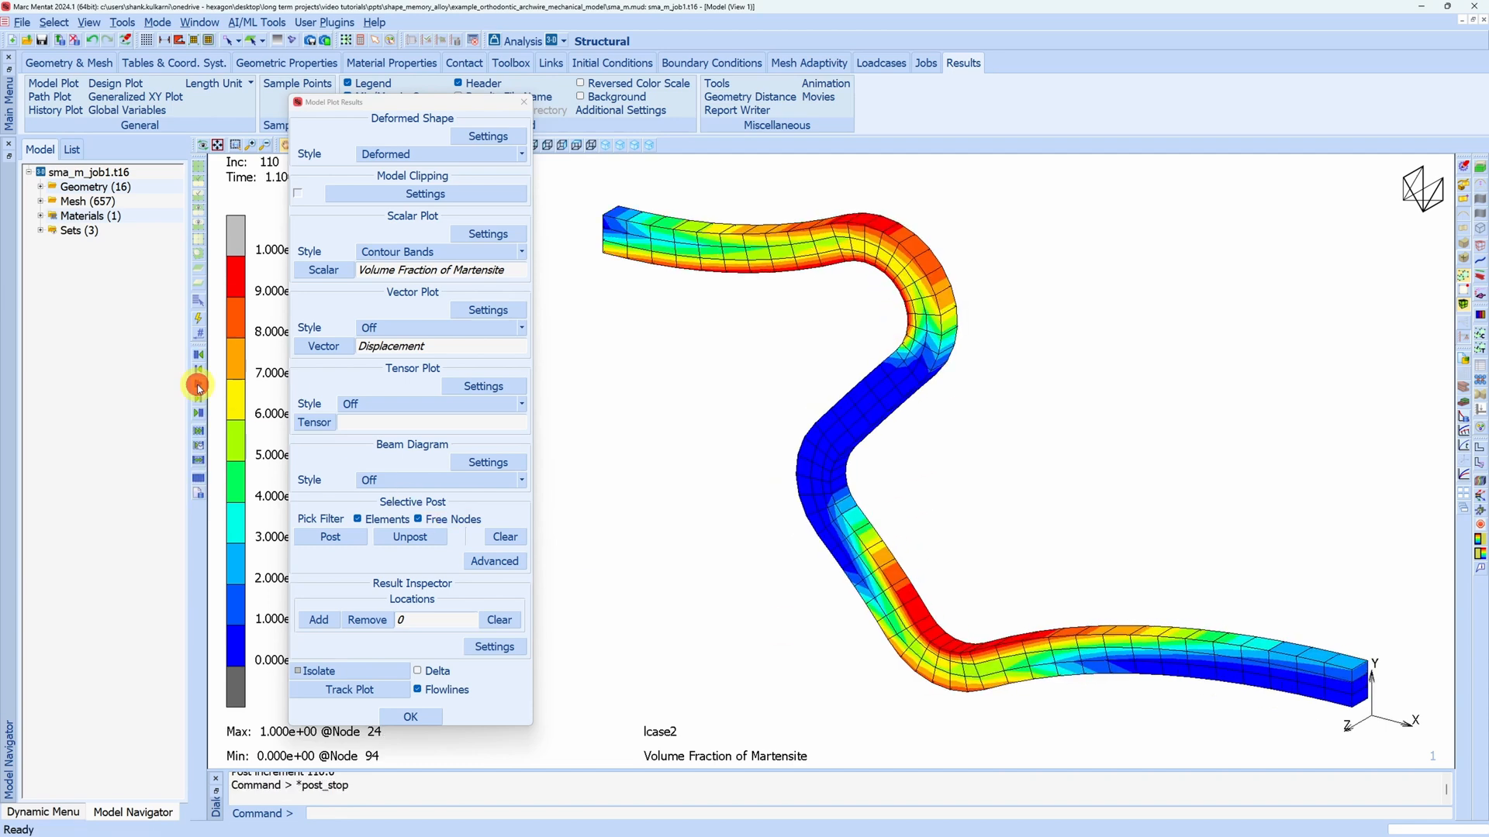
click(199, 388)
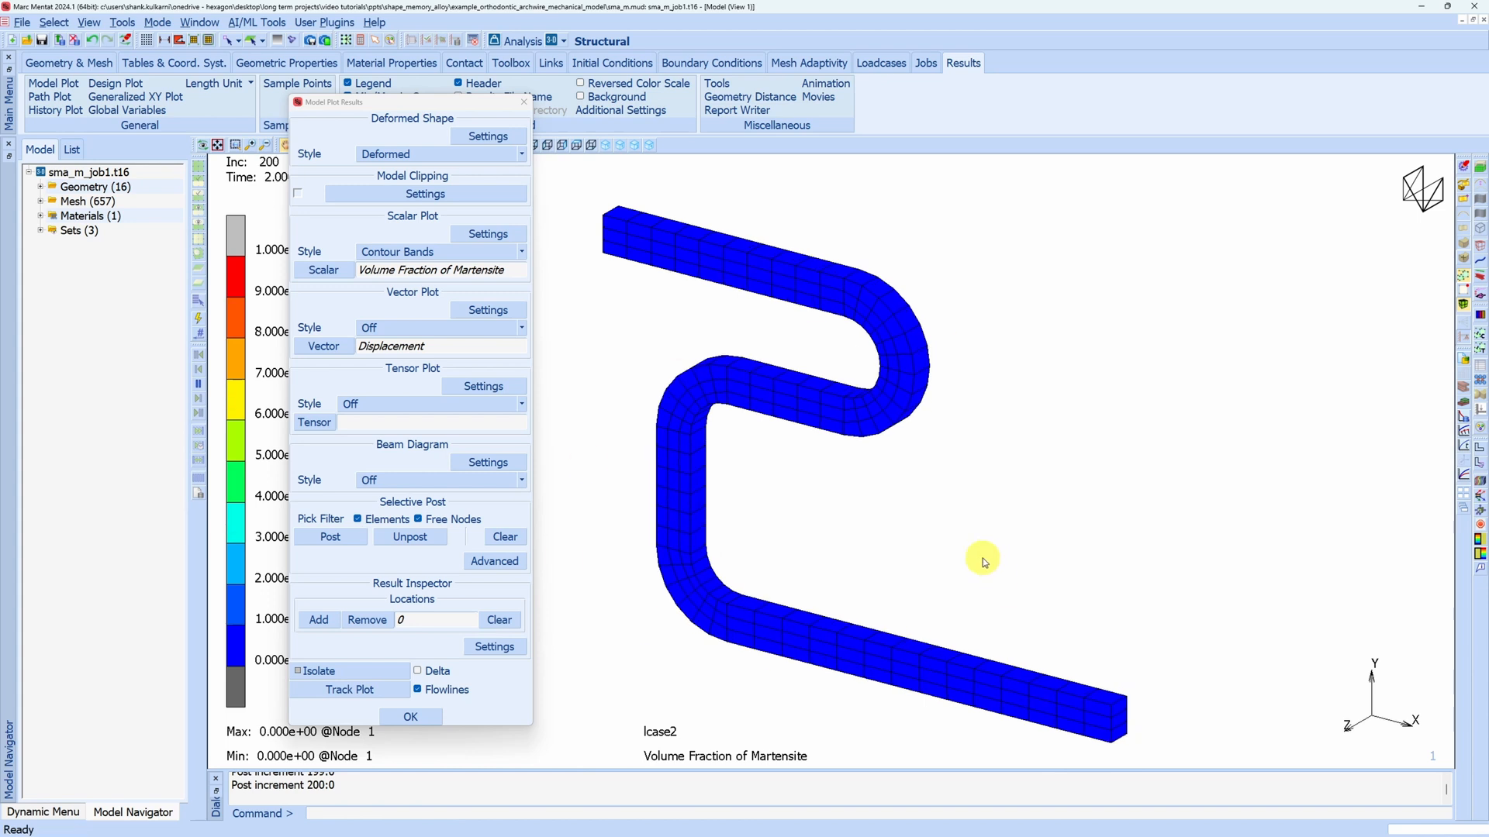
click(524, 104)
Start a history plot and collect data over all increments for node 413 at the inside of the archwire's lower bend
right_click(79, 354)
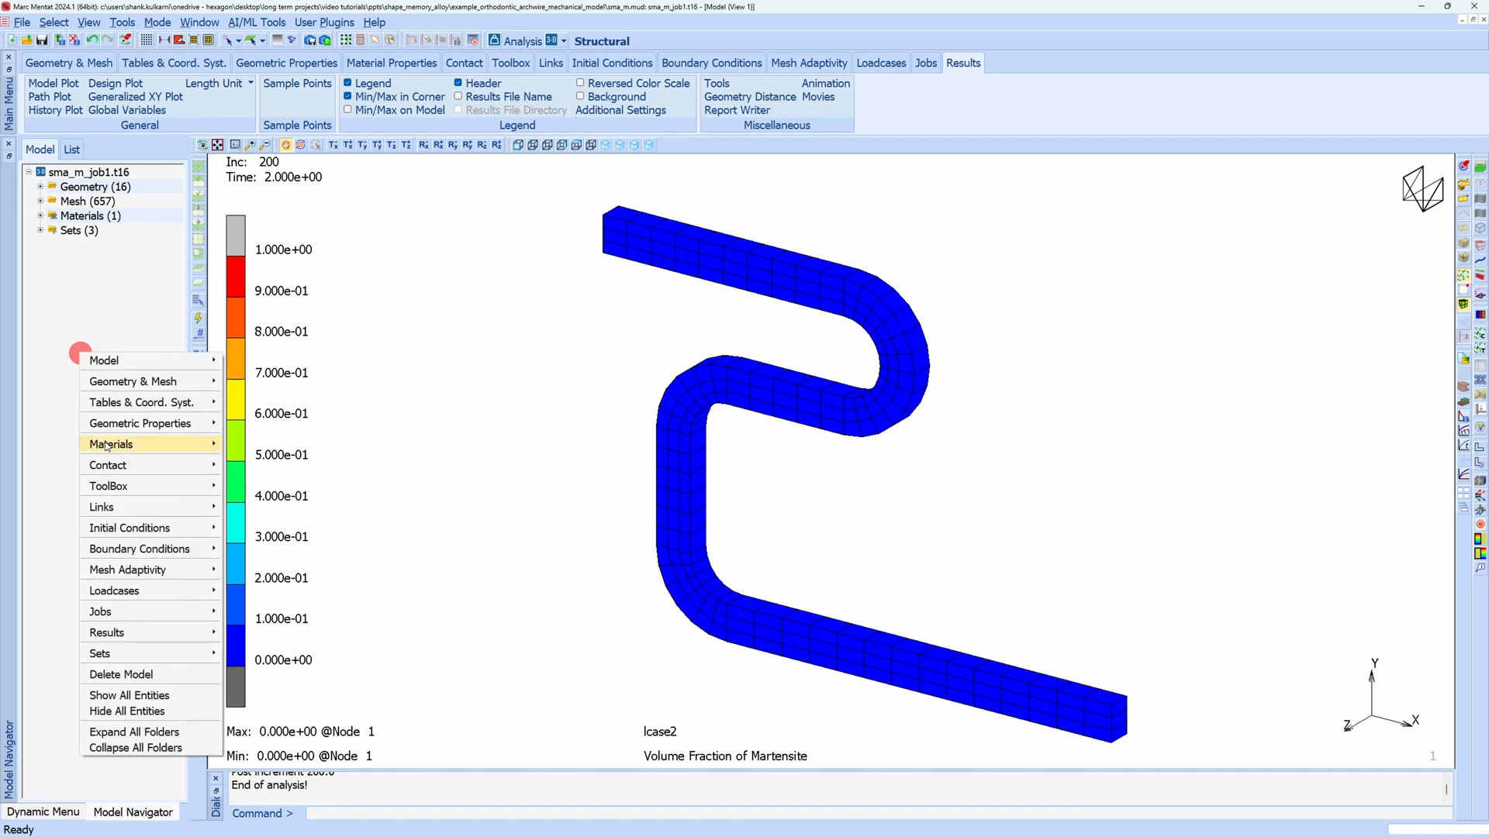
mouse_move(152, 634)
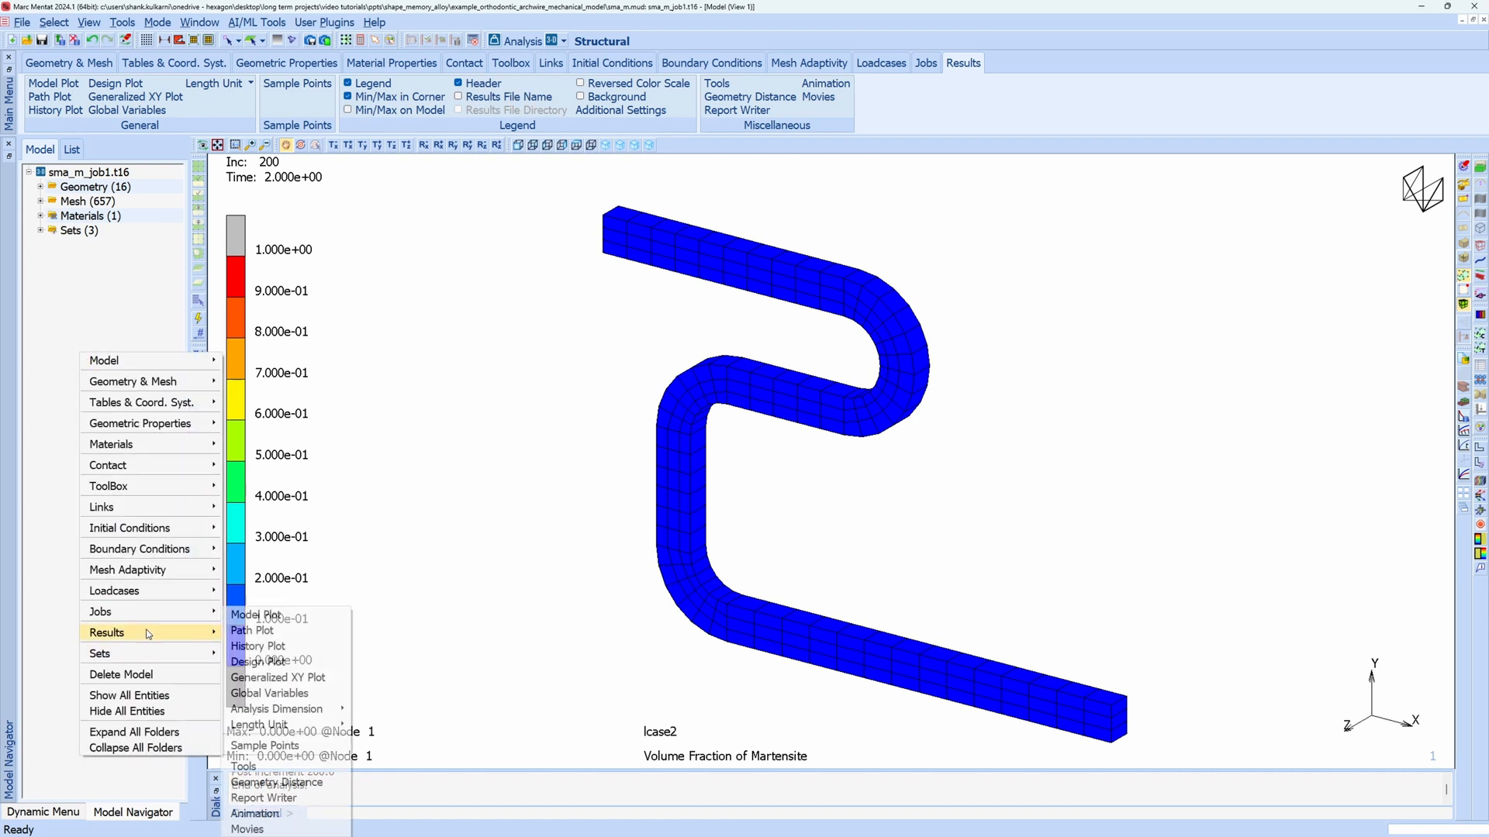
click(273, 650)
click(179, 134)
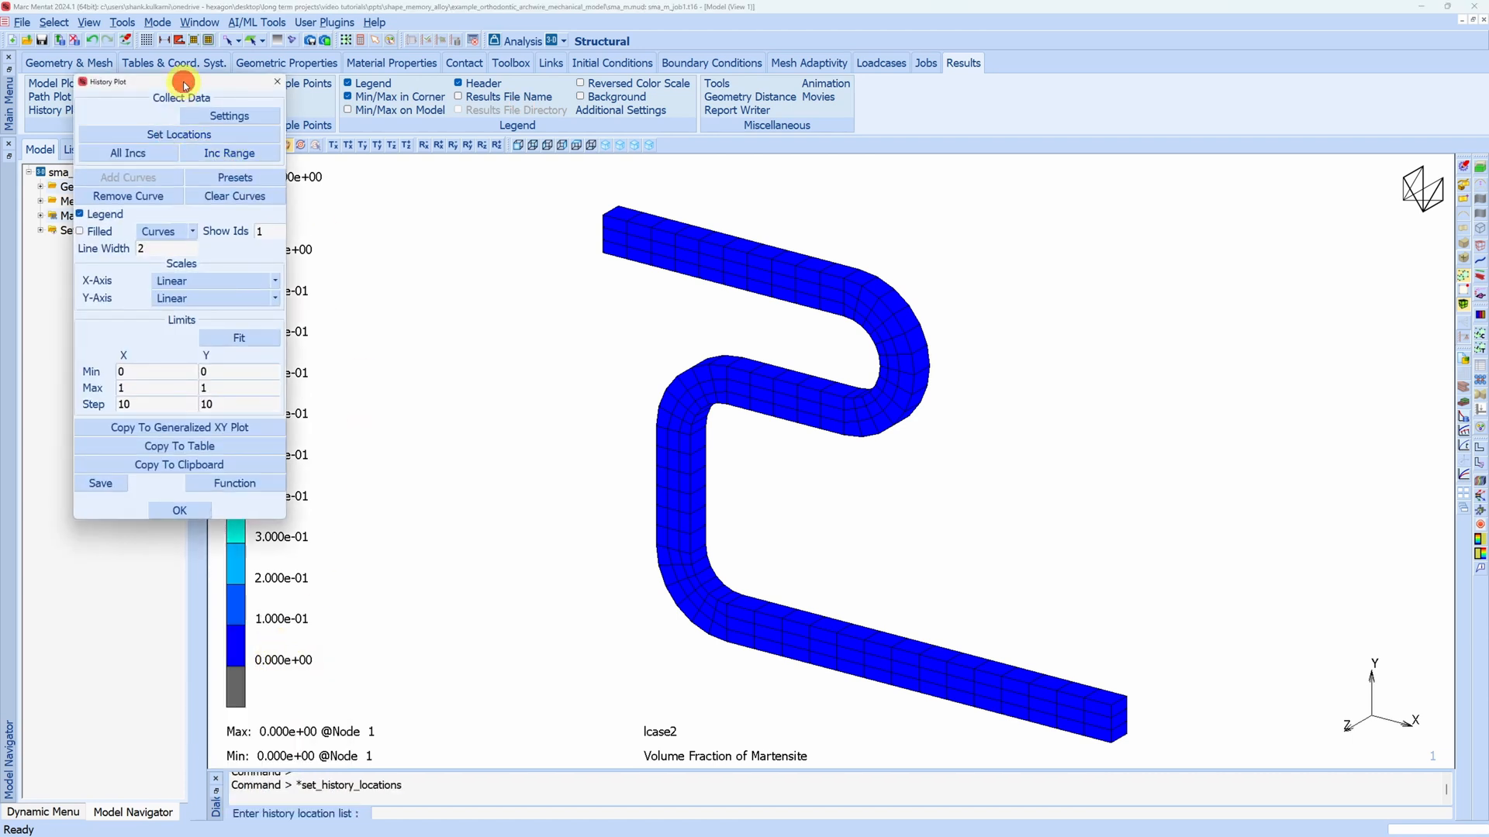
drag(184, 83, 155, 84)
click(286, 145)
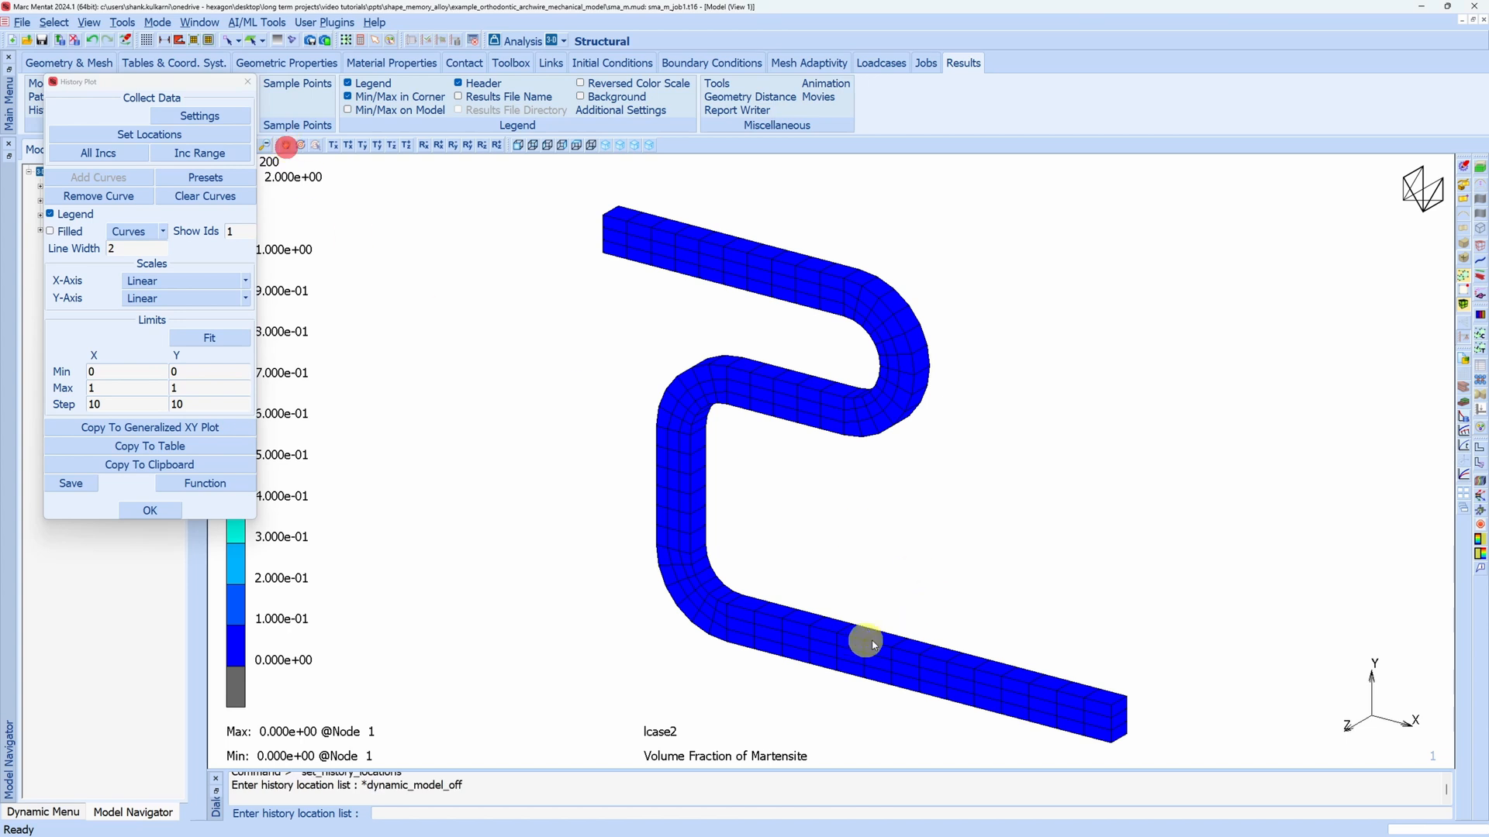
click(704, 584)
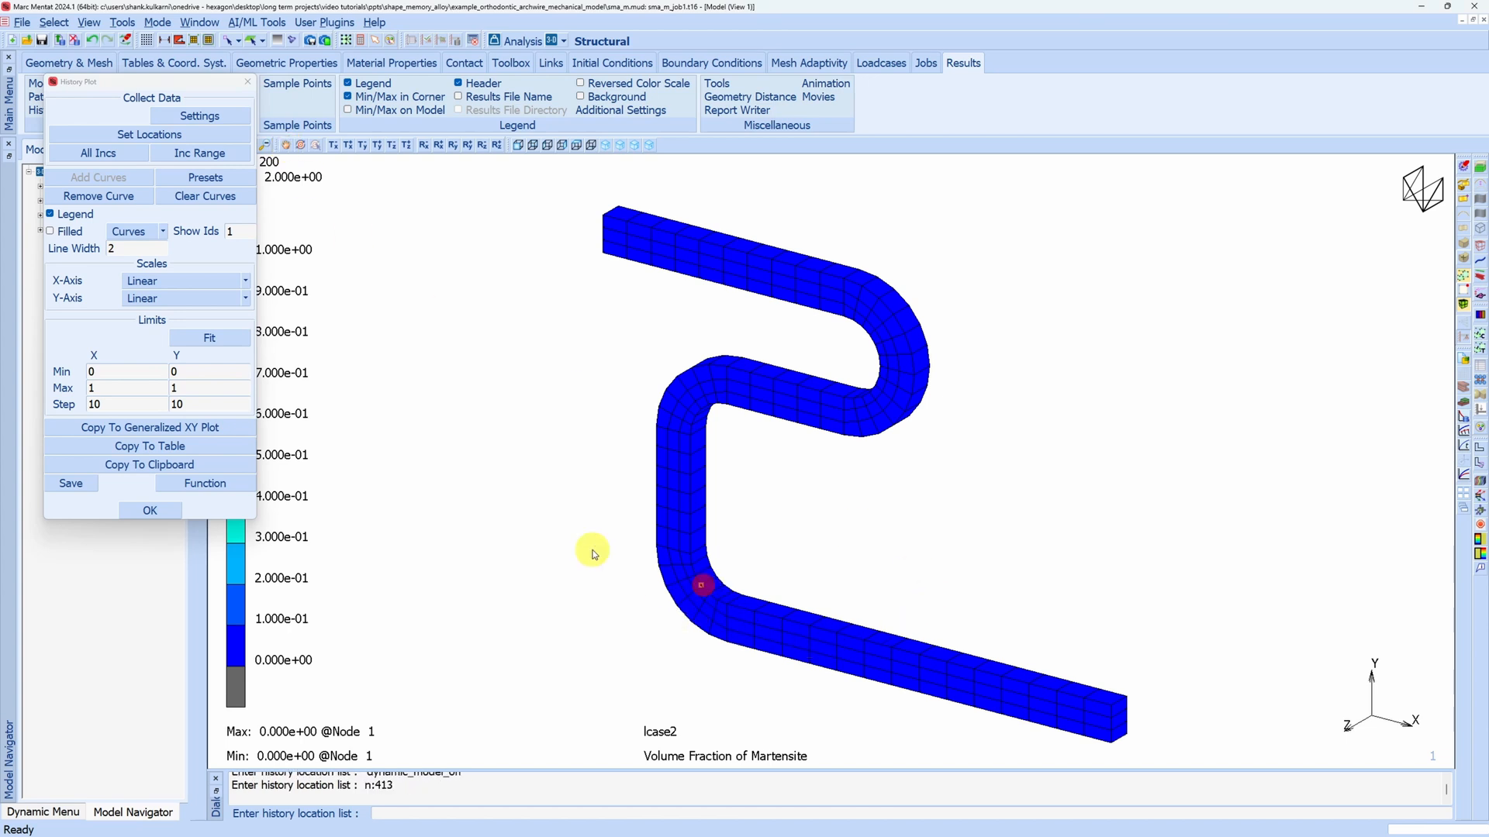
right_click(452, 404)
click(113, 153)
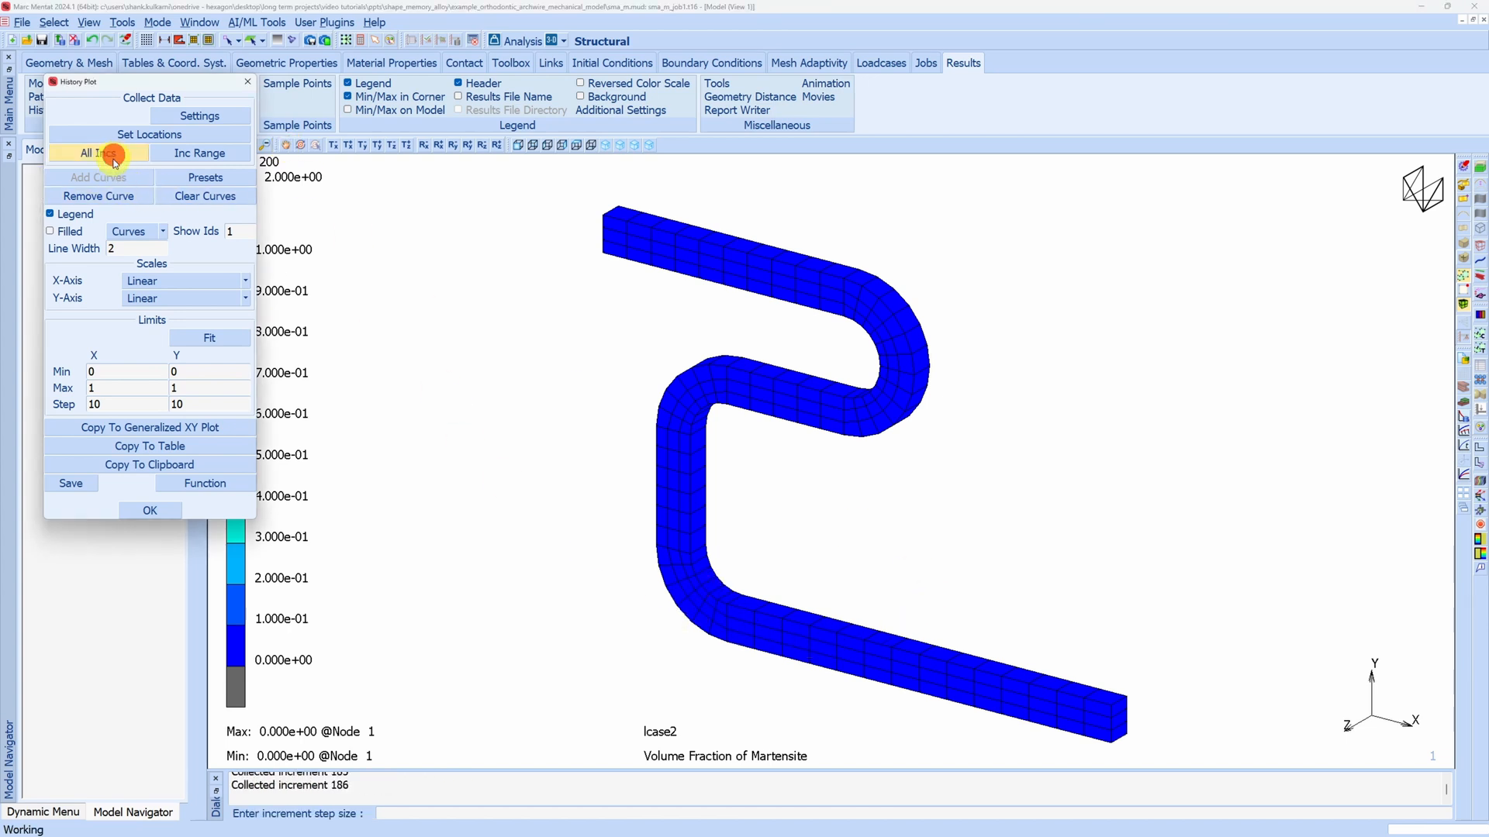
Add a history curve of Volume Fraction of Martensite at the collected location against Time, and fit the plot limits
click(111, 178)
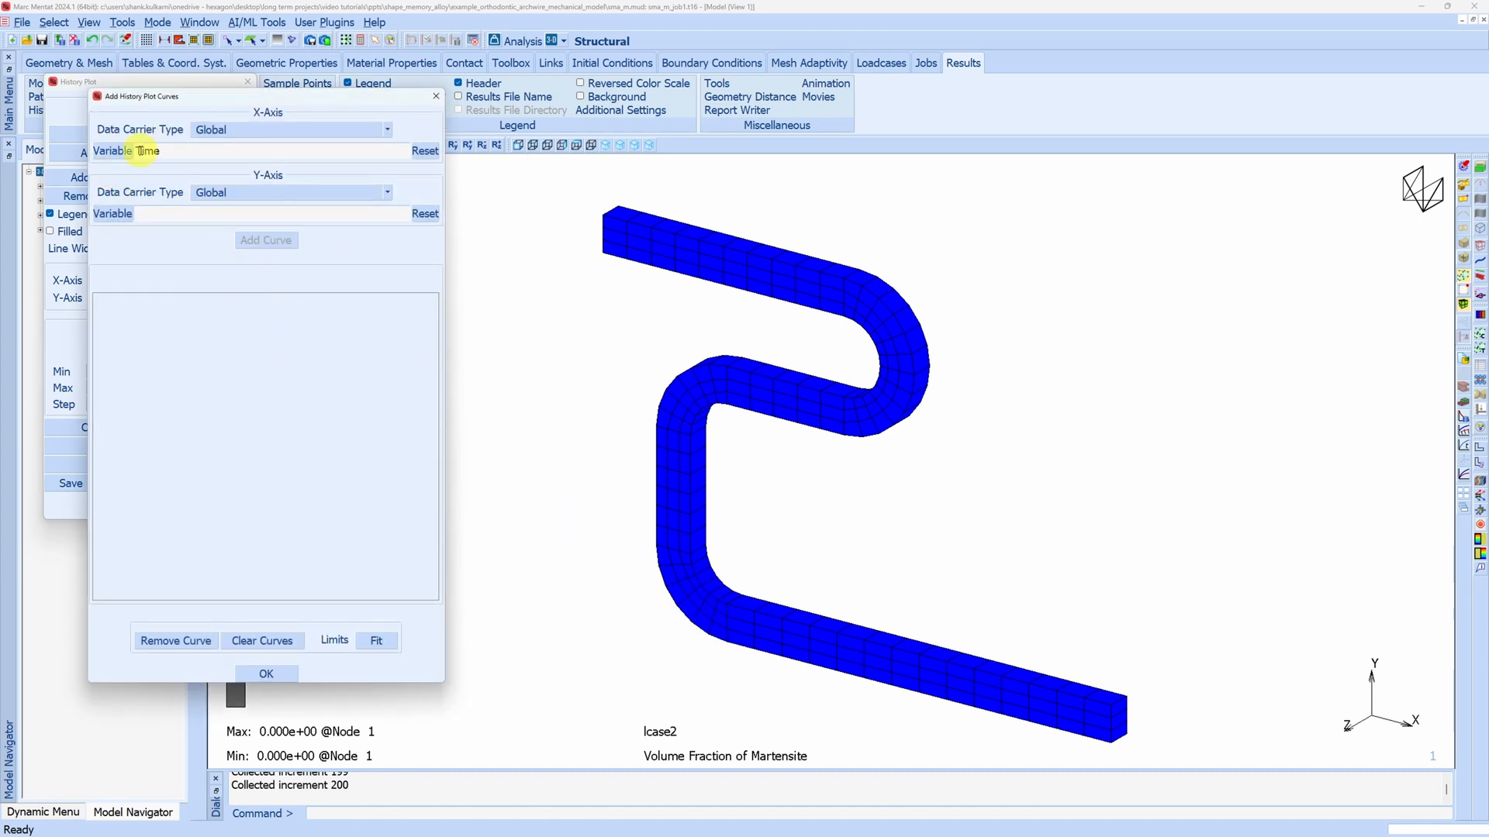
click(232, 192)
click(251, 220)
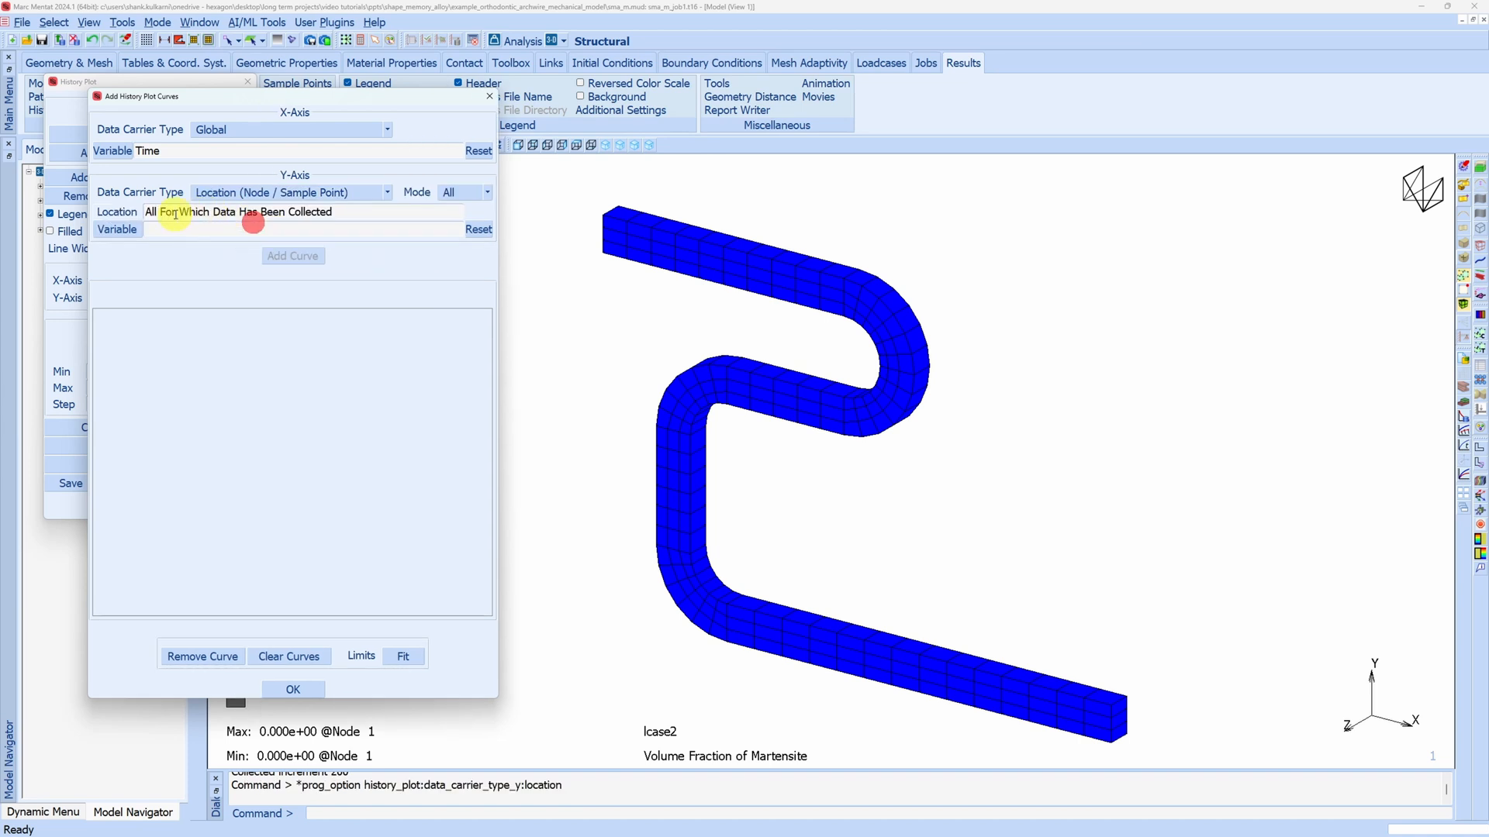
click(130, 229)
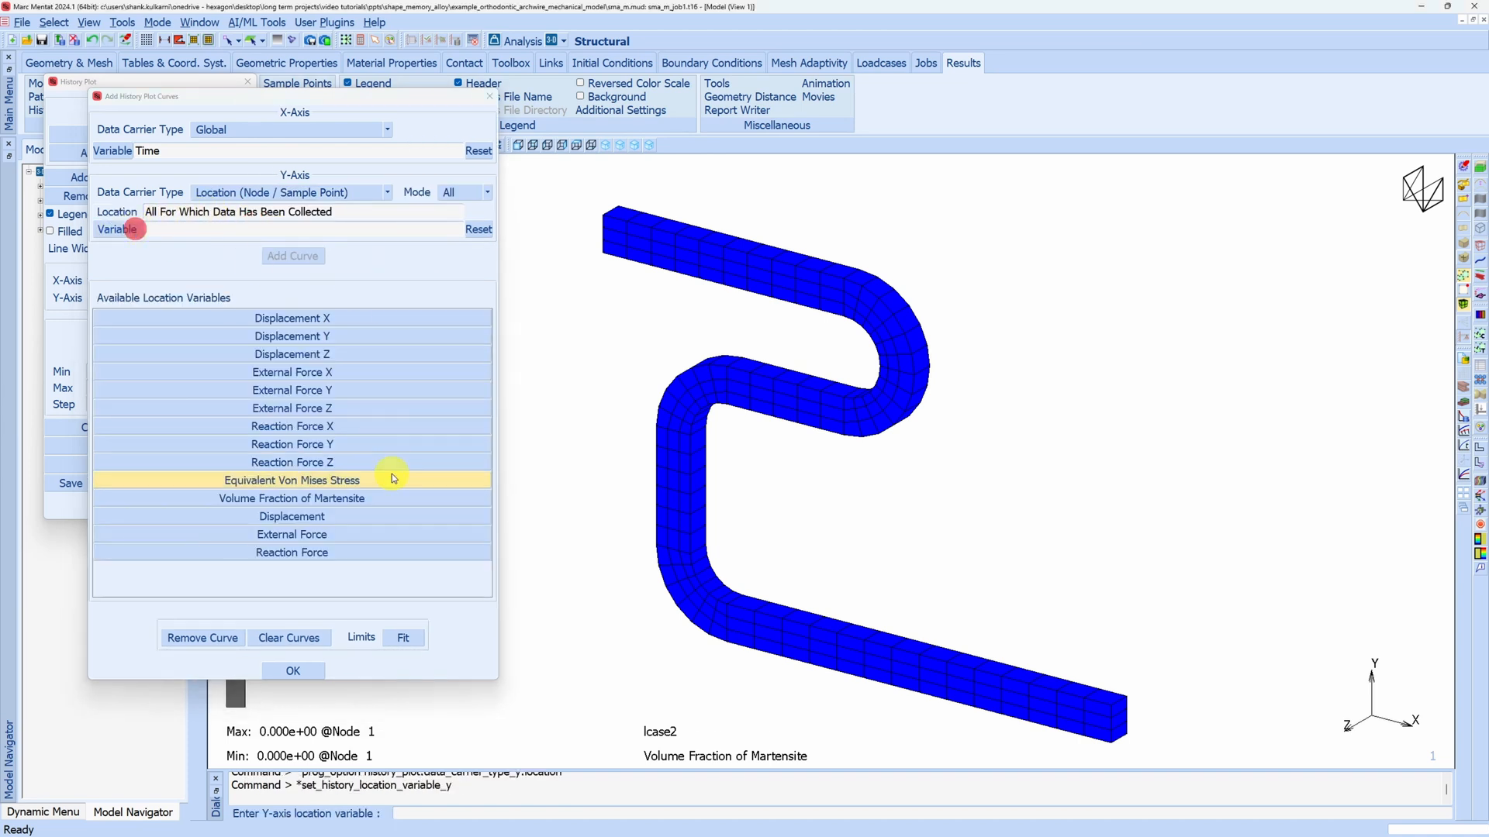
click(319, 499)
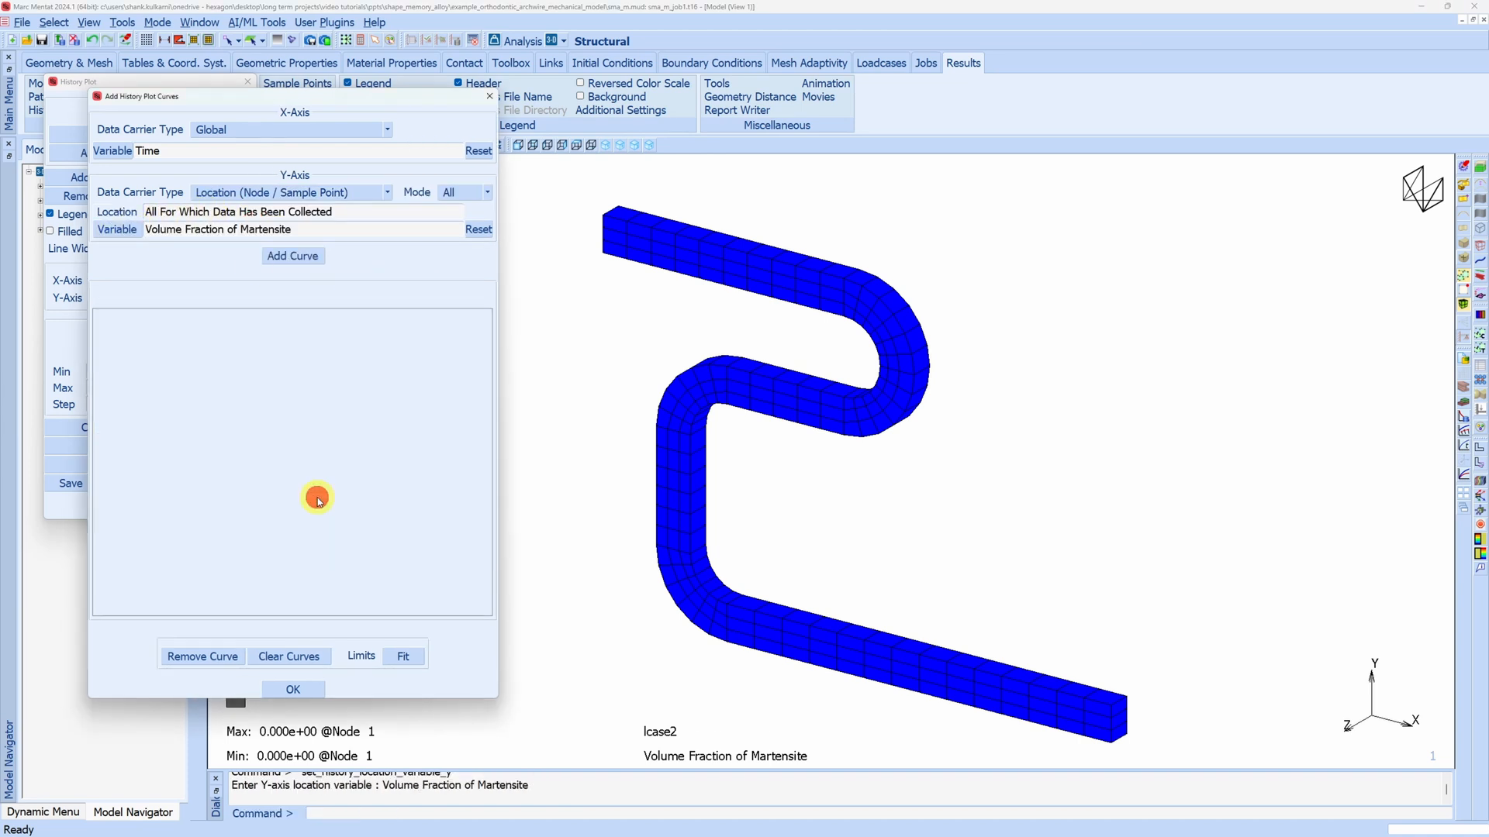
click(291, 257)
click(402, 656)
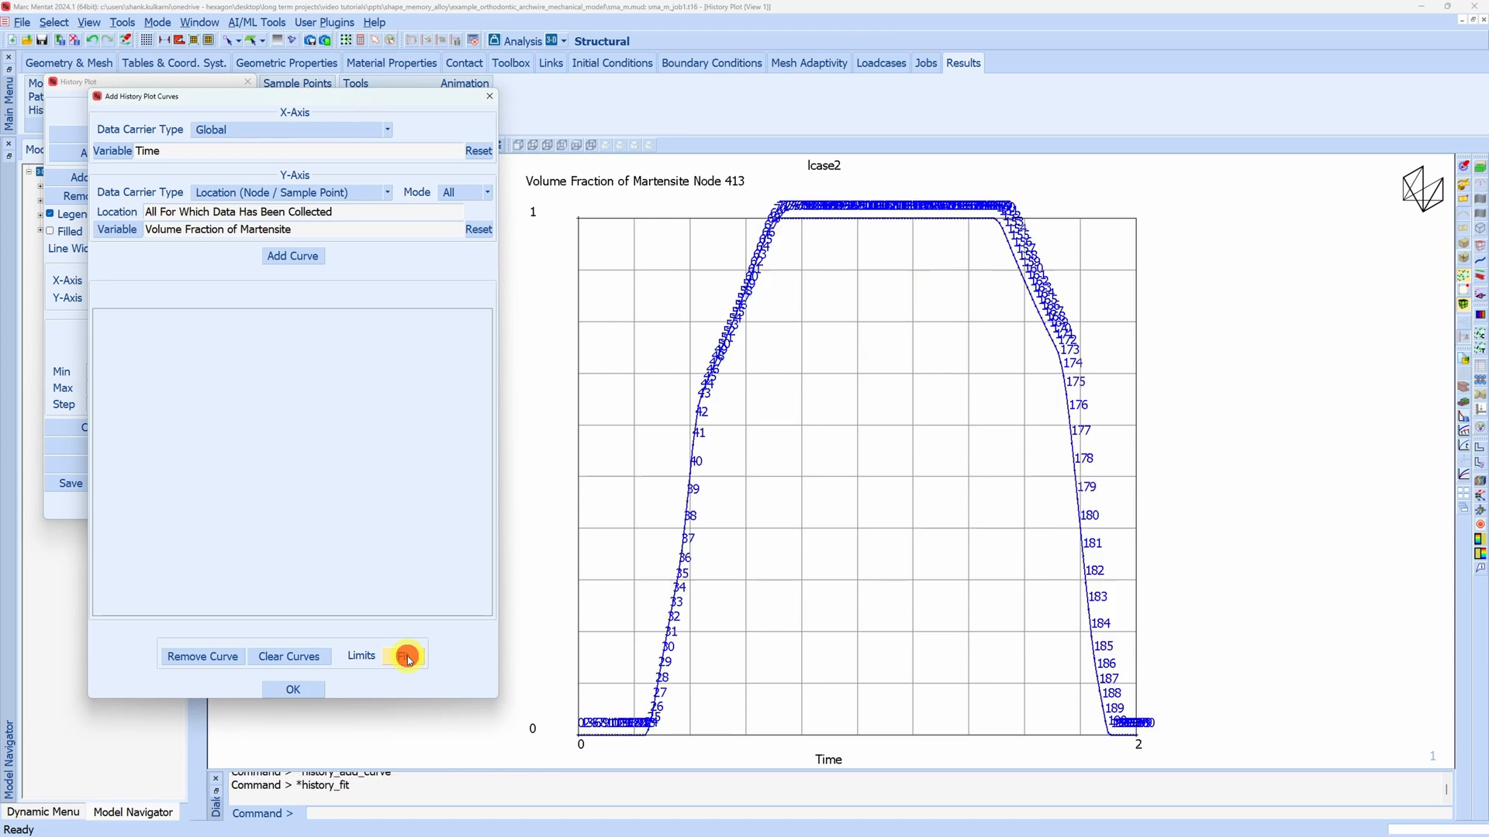